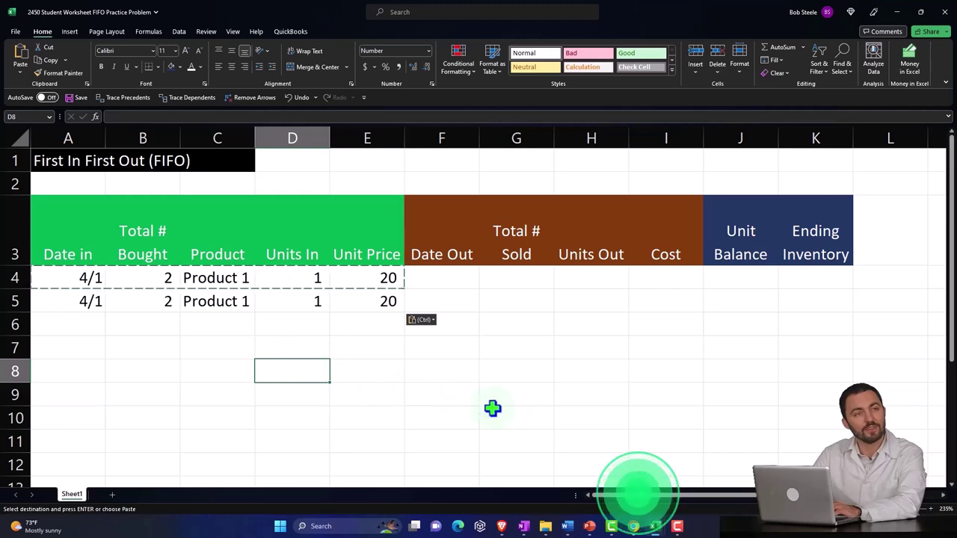
Step: Switch from the Excel FIFO worksheet to the QuickBooks Online dashboard for Test Company File 100
mouse_move(636, 528)
left_click(634, 486)
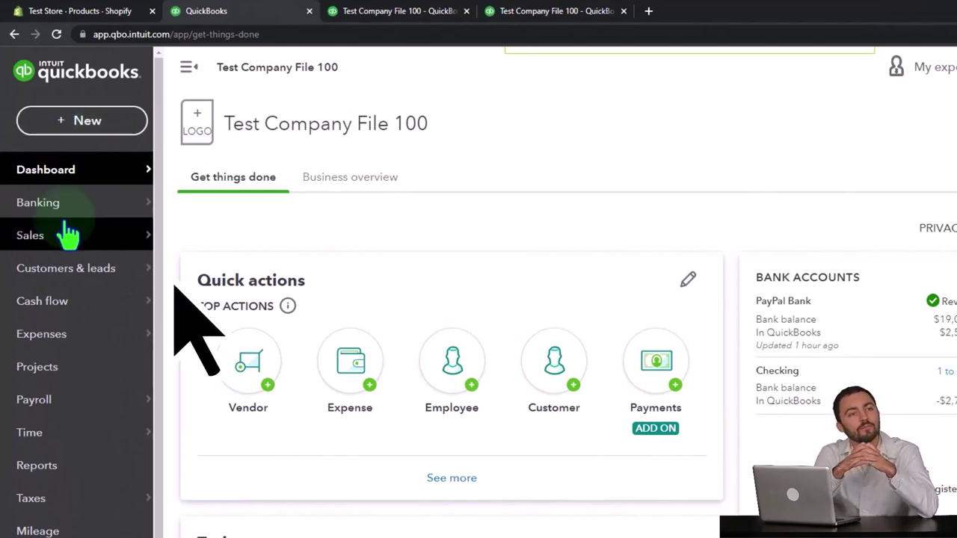
Step: Start a new expense to Vendor 1 dated 04/01/2024
left_click(82, 122)
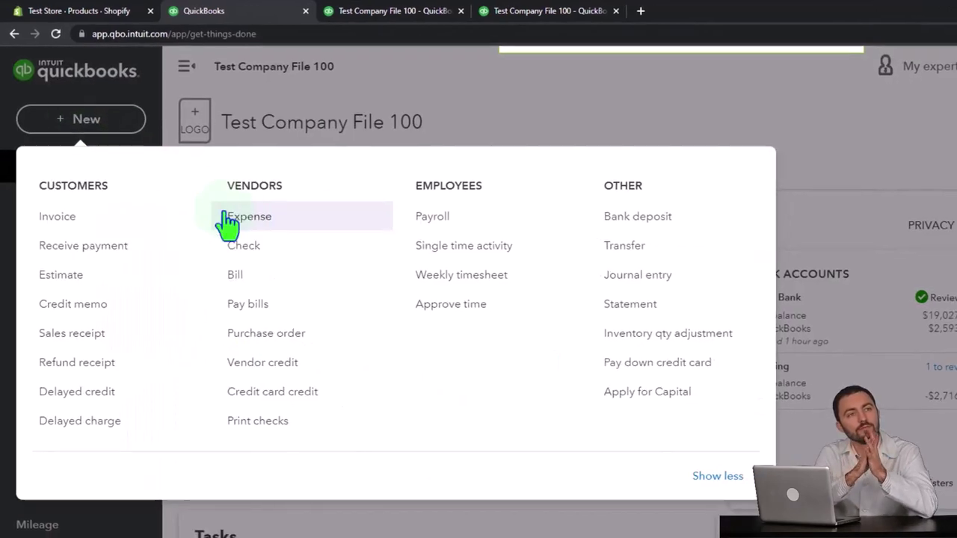
left_click(232, 217)
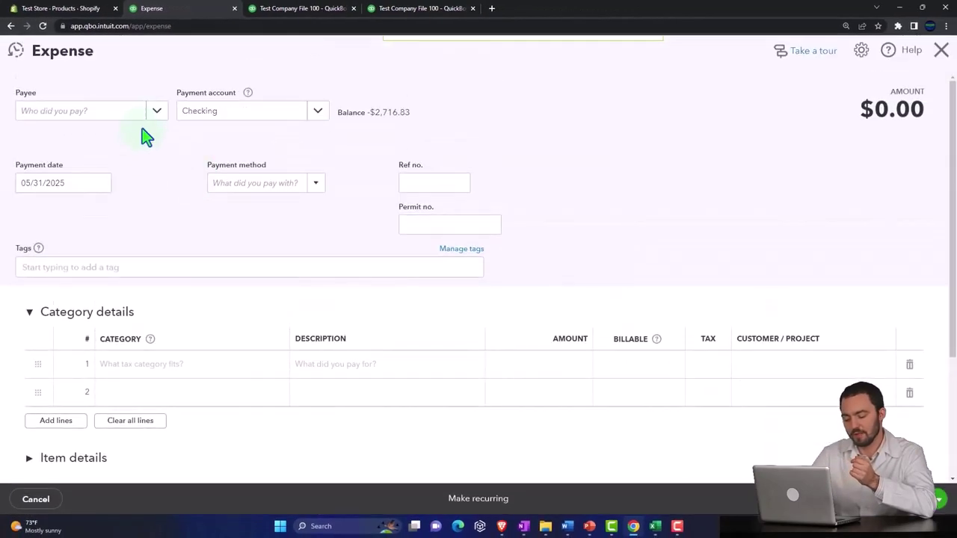
left_click(153, 112)
left_click(101, 191)
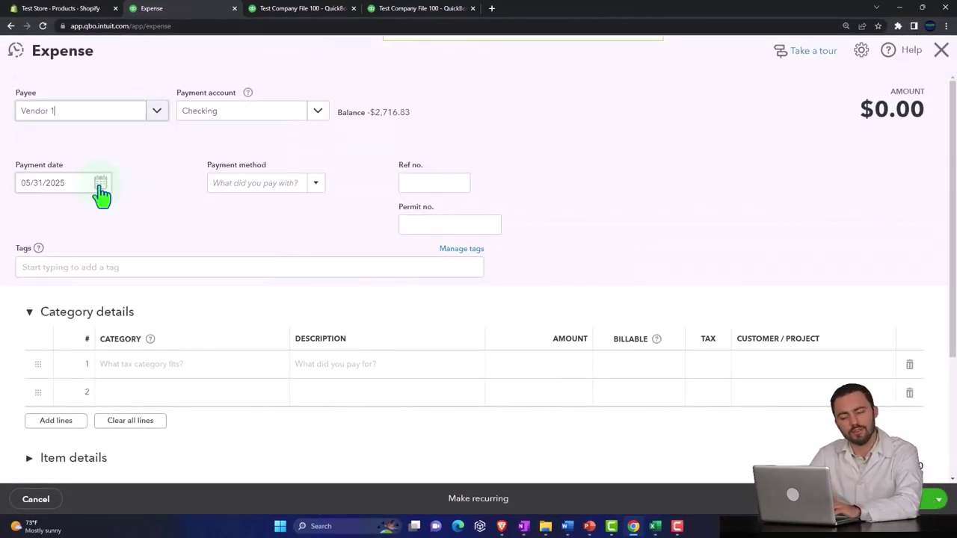
left_click(83, 184)
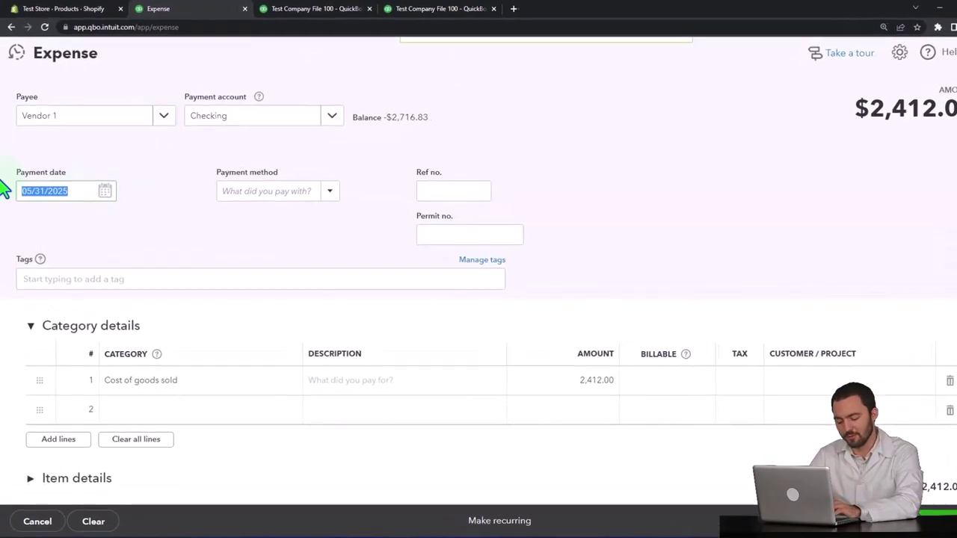
type("05")
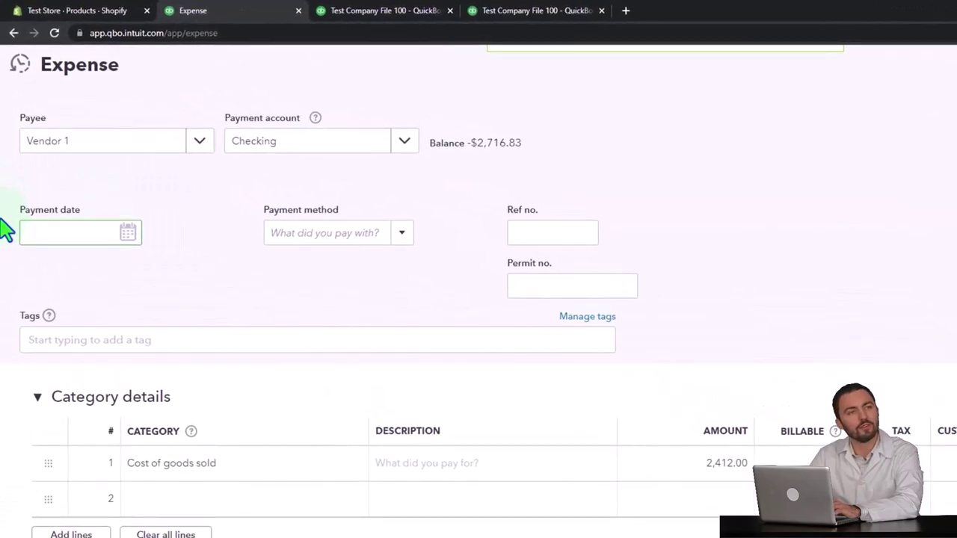
type("0123")
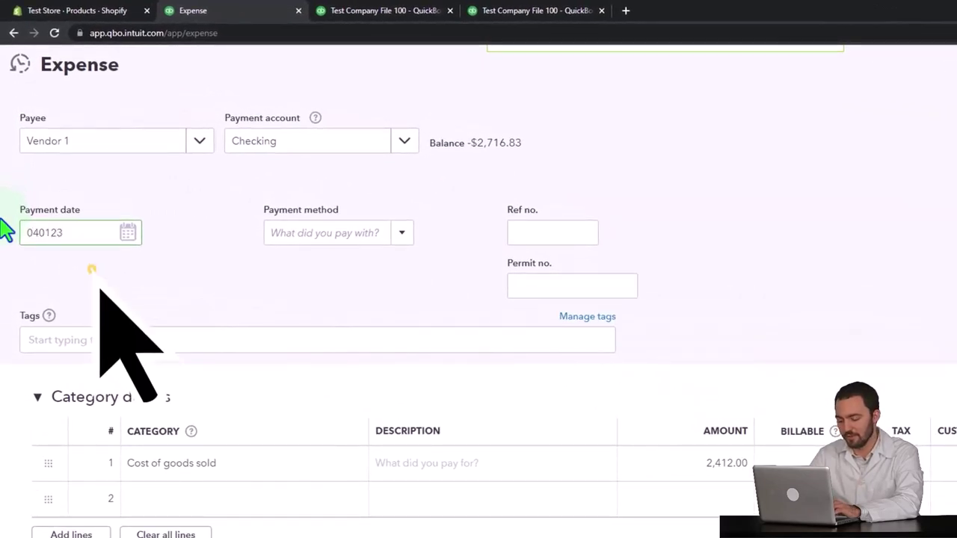
key("BackSpace")
type("4")
key("Tab")
key("Tab")
key("Tab")
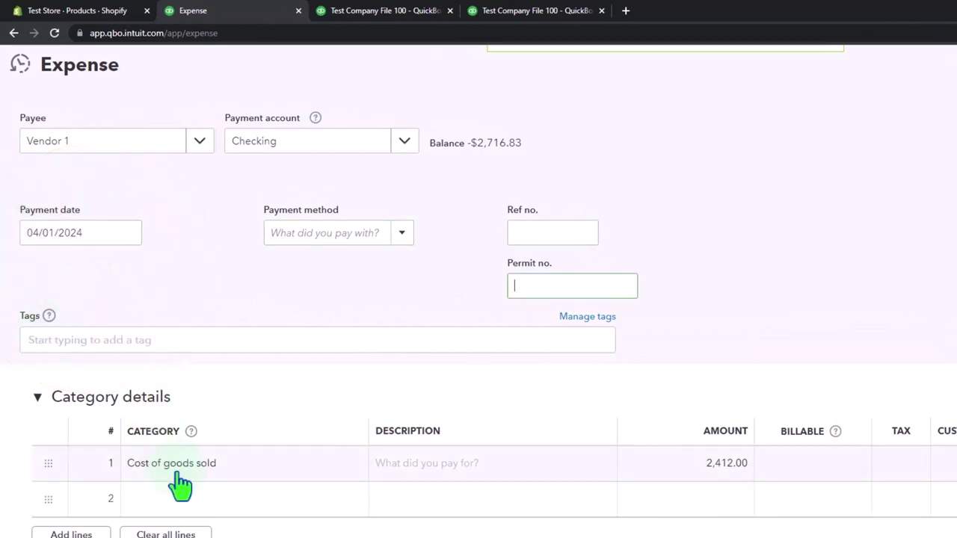
Step: Change the category line amount from 2,412.00 to 40.00
left_click(724, 469)
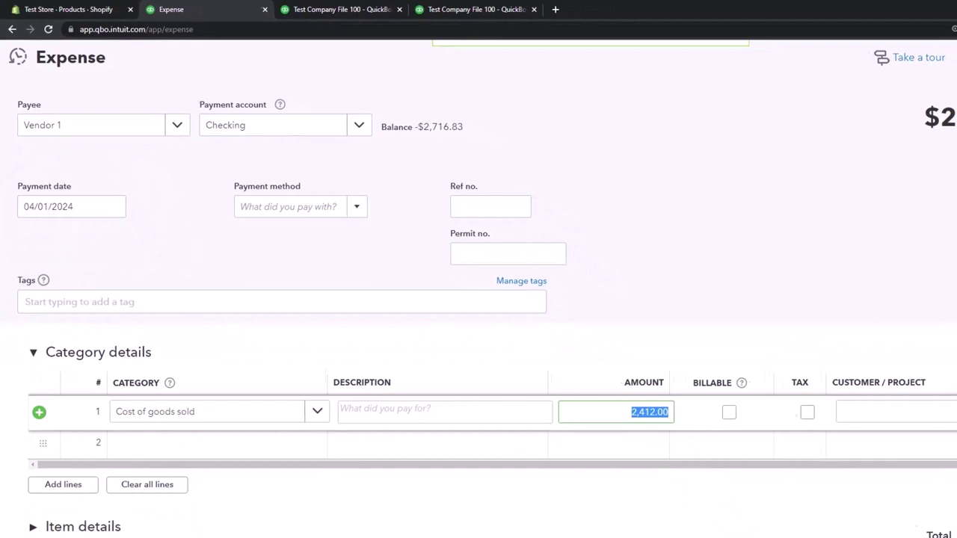
mouse_move(655, 523)
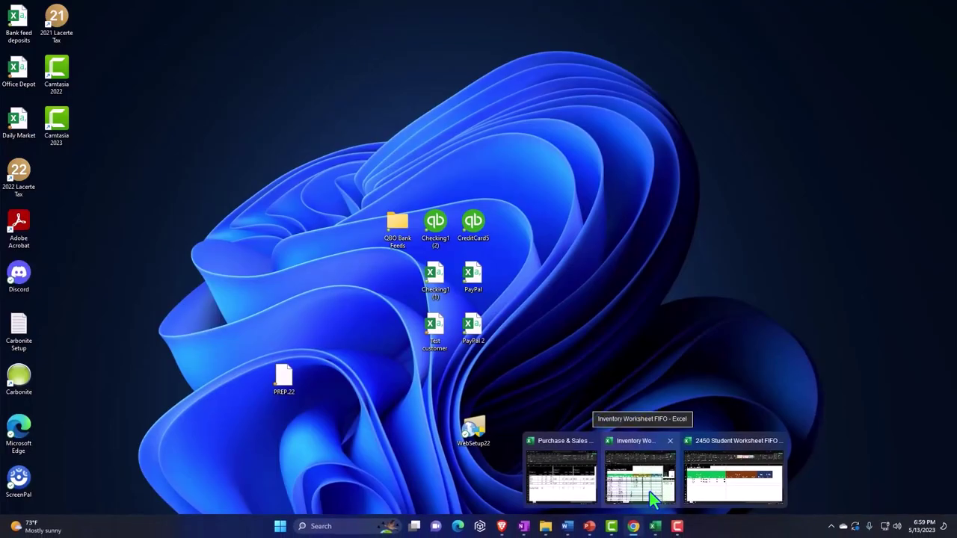
mouse_move(716, 488)
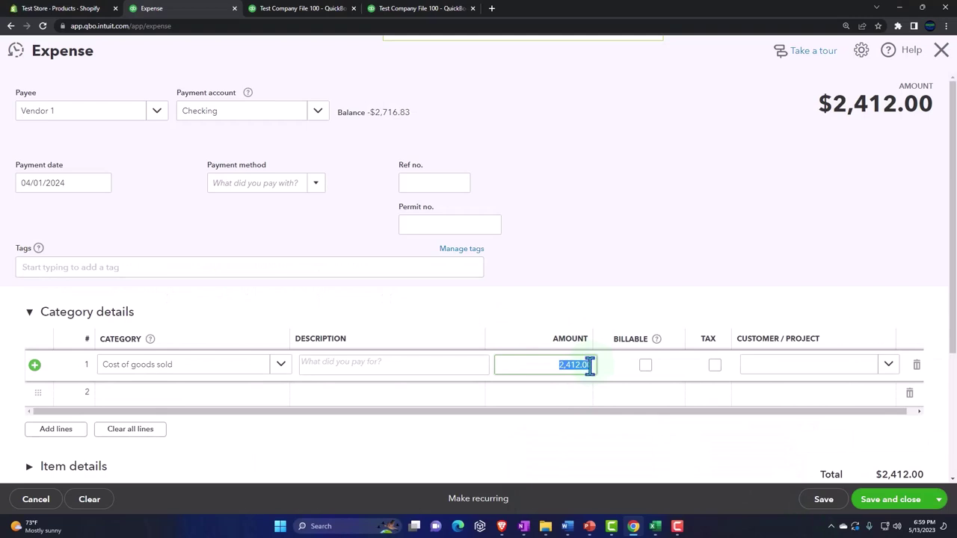
left_click(556, 366)
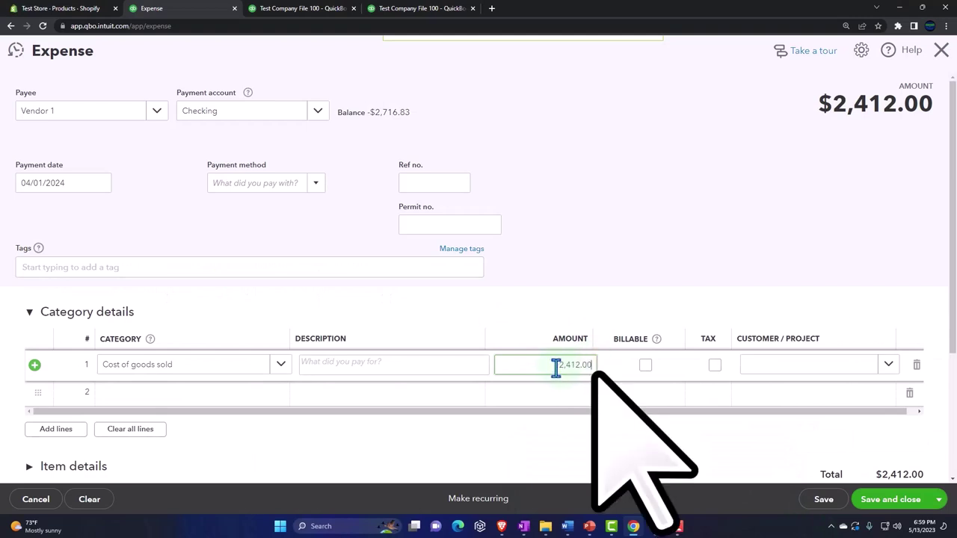
double_click(556, 366)
type("40")
left_click(635, 367)
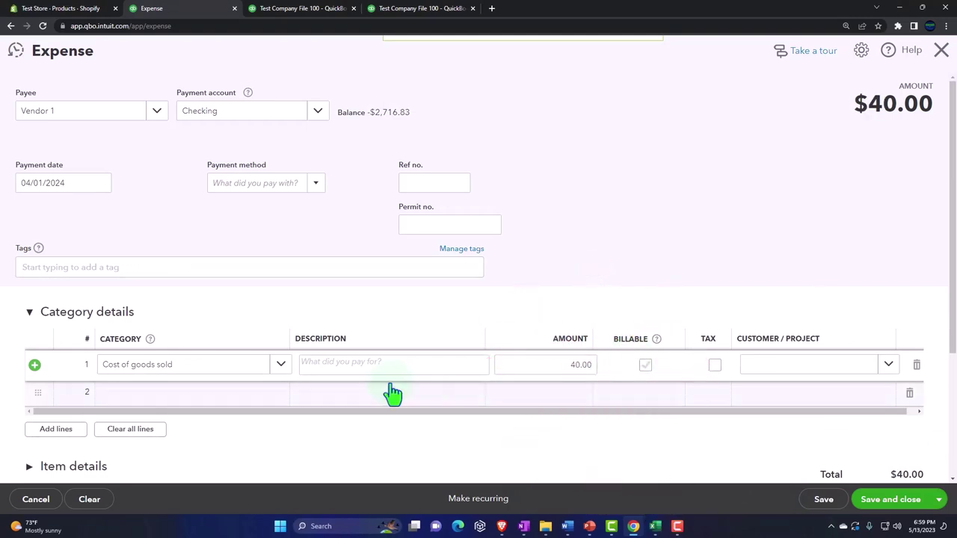
Step: Recategorize the 40.00 expense line from Cost of goods sold to Inventory Asset
left_click(282, 365)
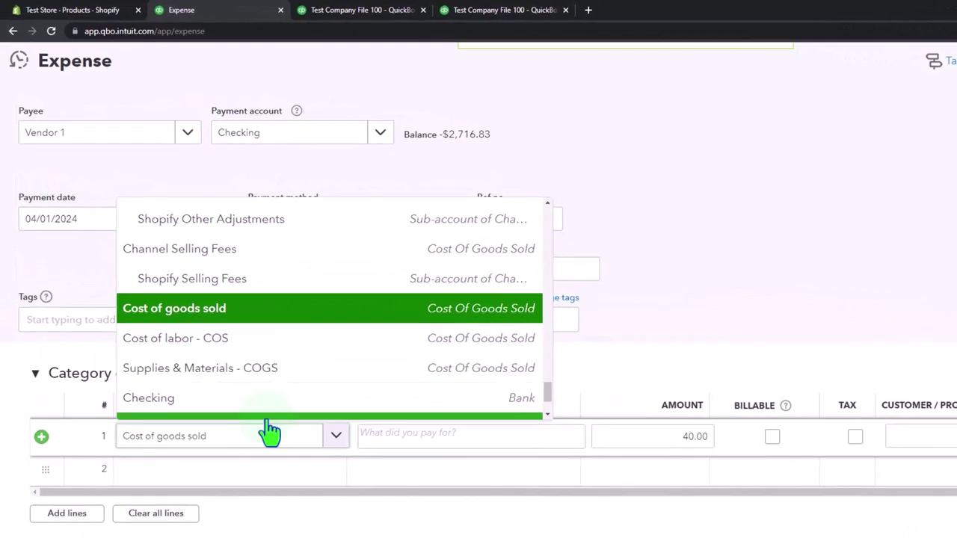
left_click(269, 433)
type("Inve")
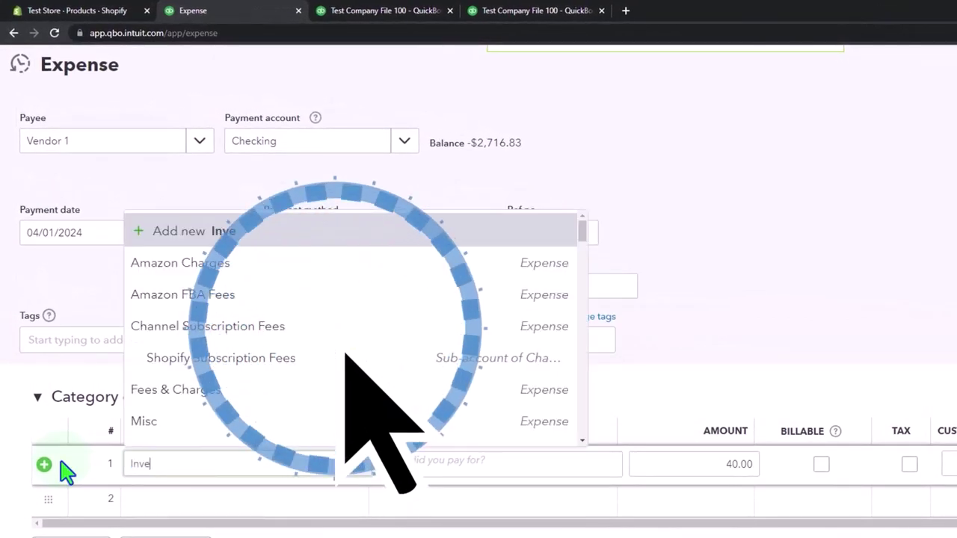
key("Down")
key("Down")
key("Down")
key("Tab")
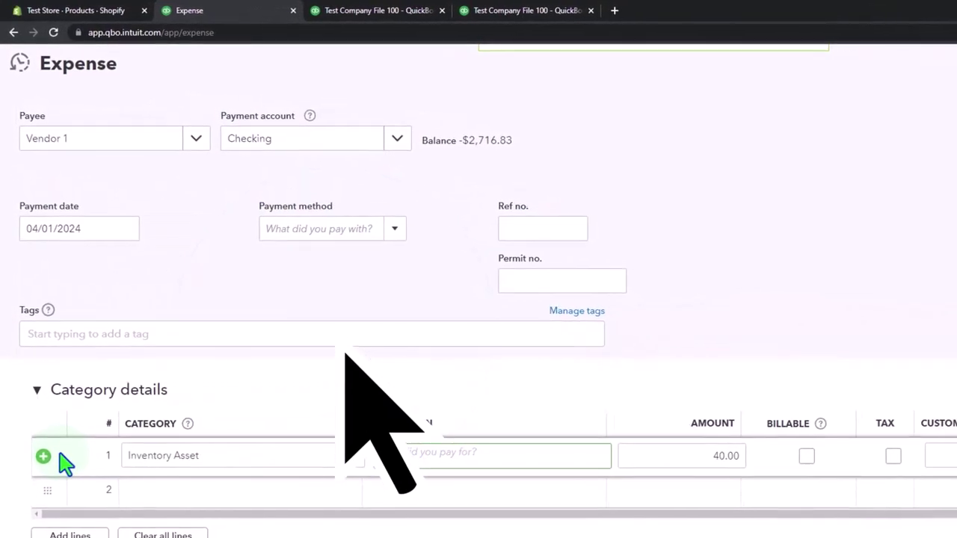
key("Tab")
key("Tab")
key("Tab")
key("Tab")
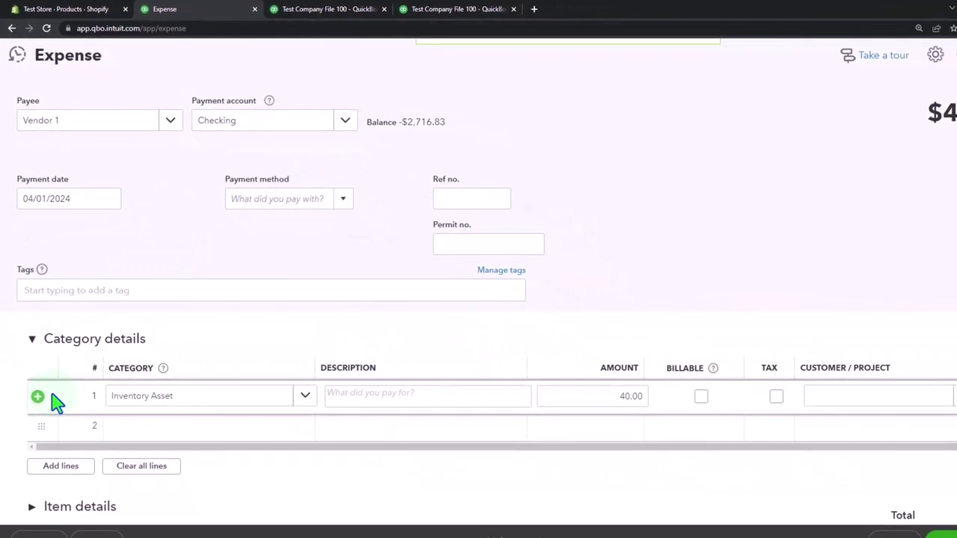
key("Tab")
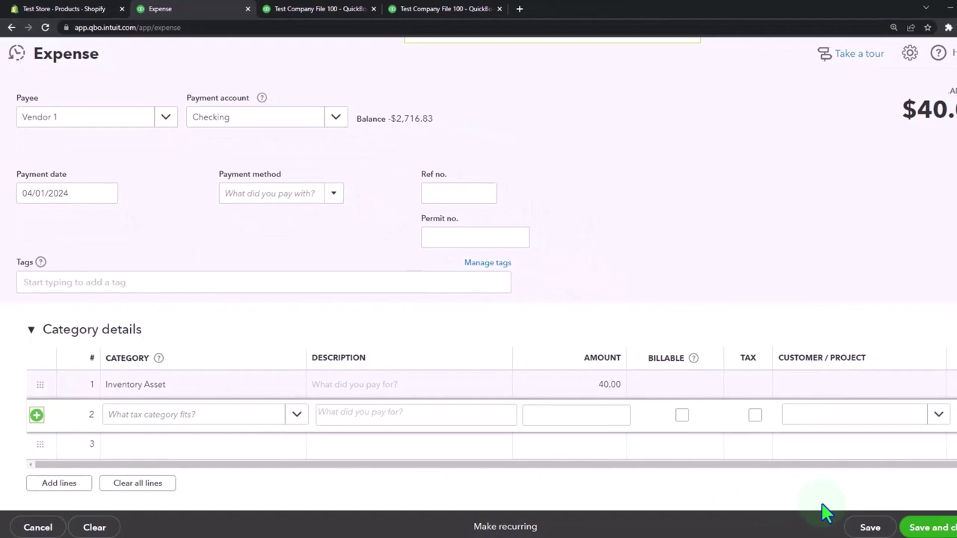
left_click(499, 105)
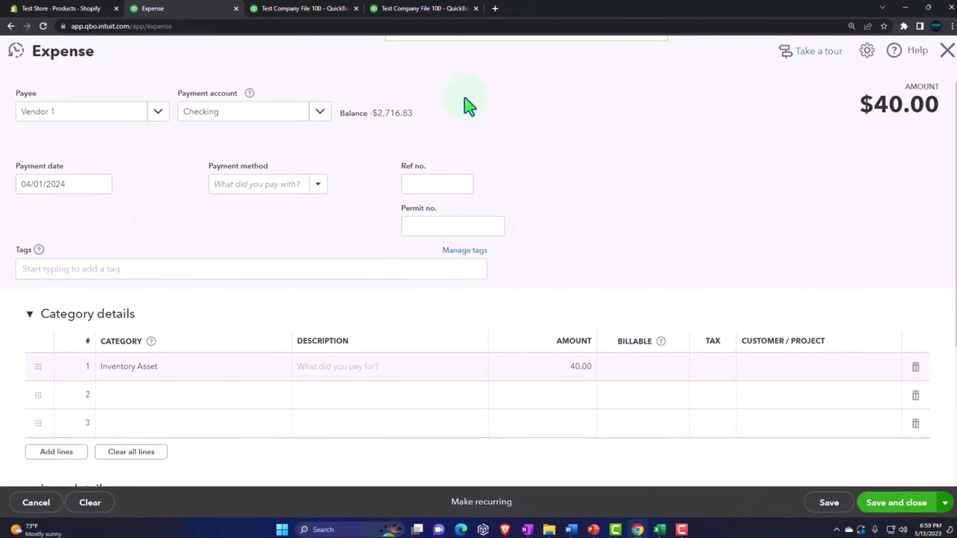
Step: Save the expense and refresh the Balance Sheet to confirm Inventory Asset at 40.00
key("ctrl+alt+d")
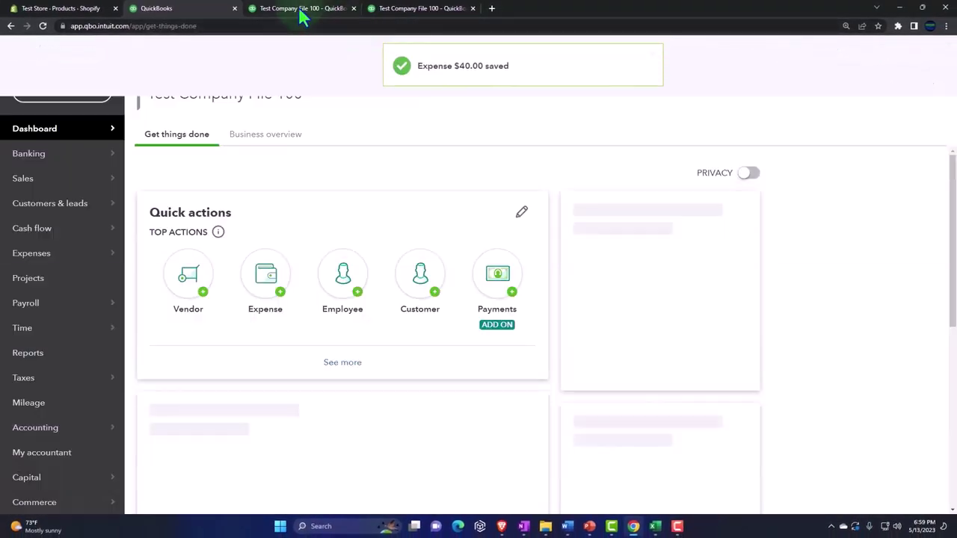
left_click(299, 8)
scroll(513, 239, "up", 2)
left_click(572, 188)
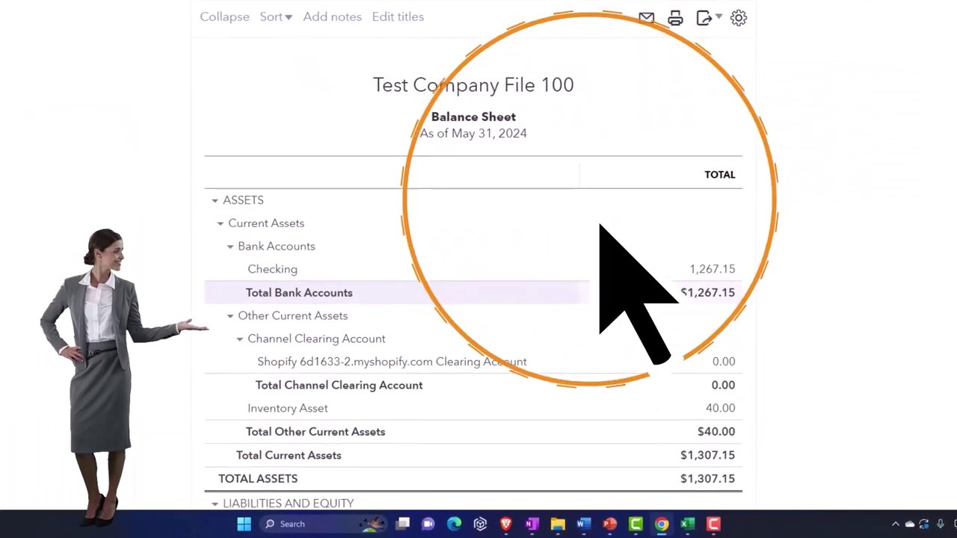
scroll(742, 239, "down", 2)
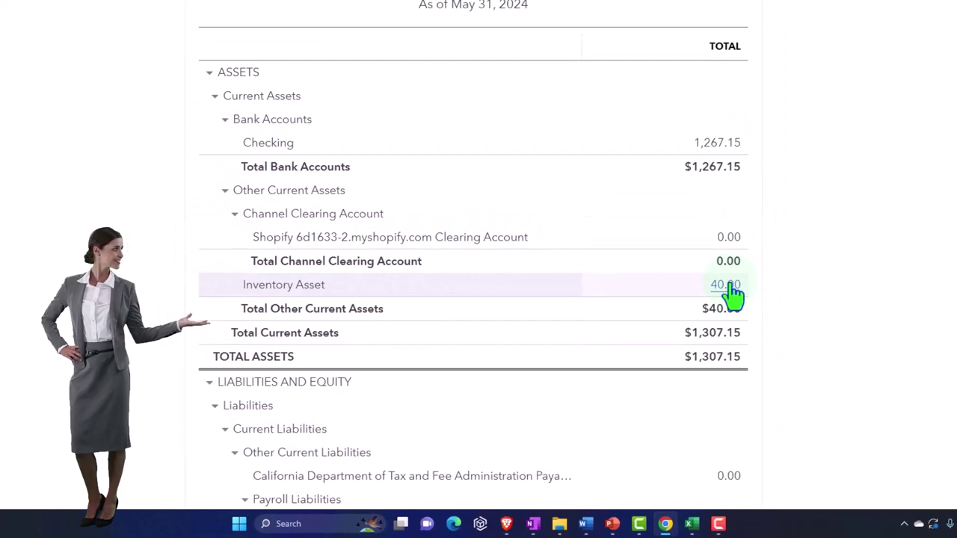
Step: Run the Profit and Loss report for 04/01/2024–05/31/2024
left_click(433, 7)
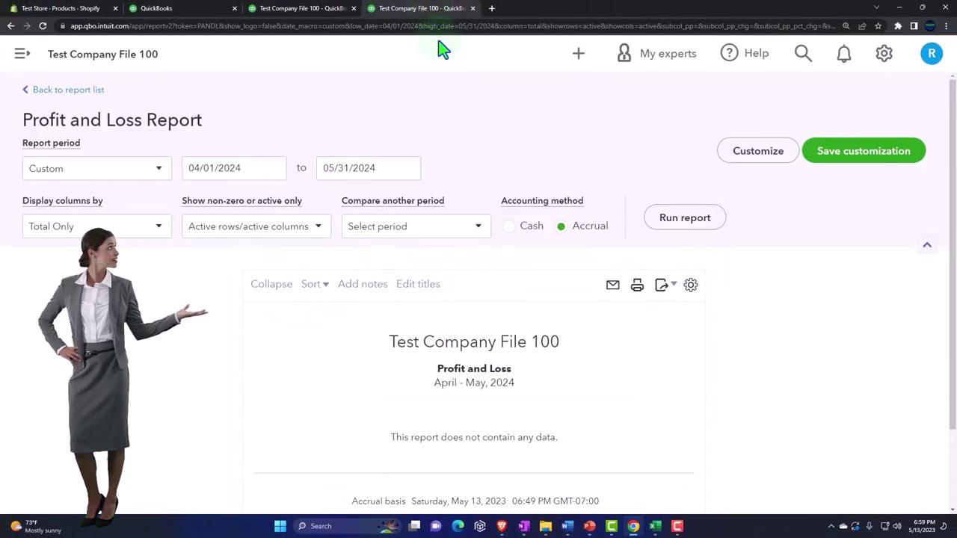
left_click(658, 218)
scroll(668, 225, "down", 1)
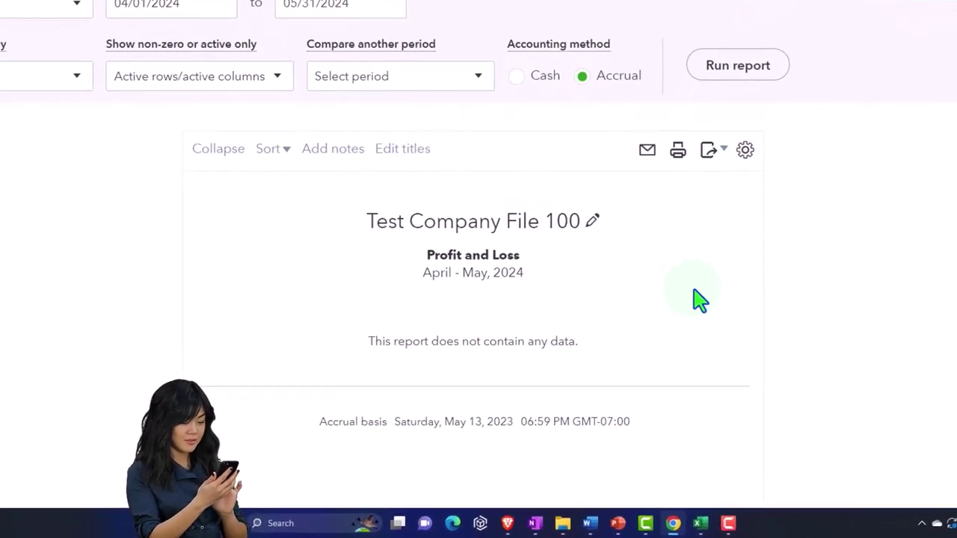
mouse_move(701, 523)
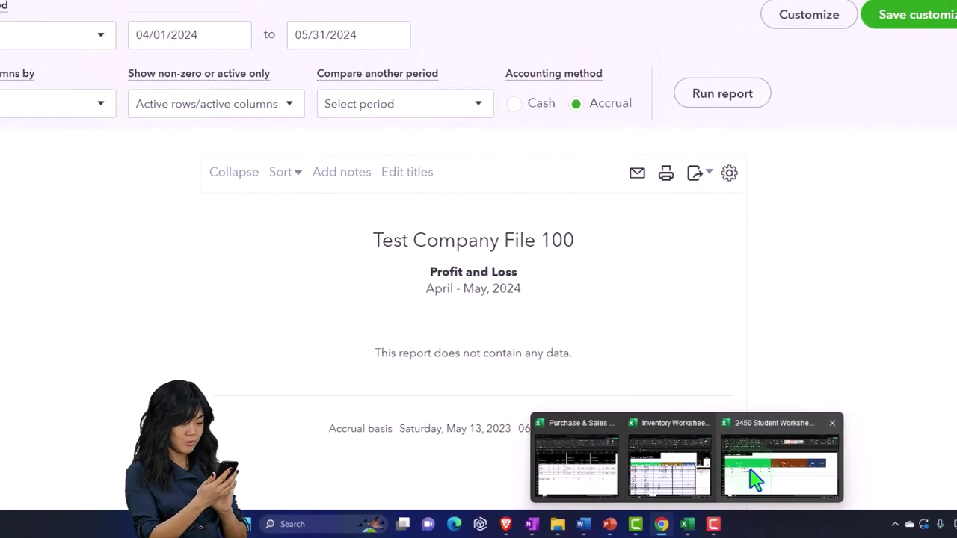
left_click(755, 479)
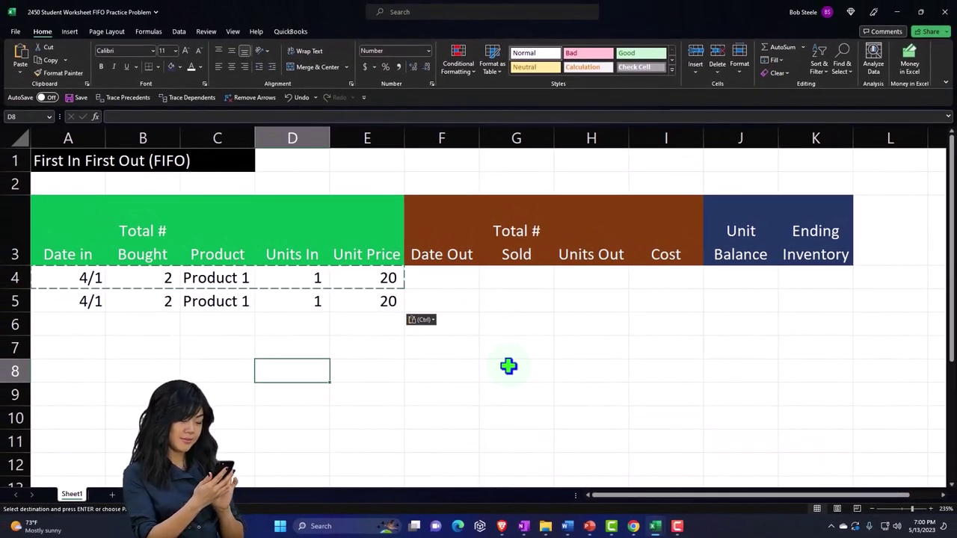
left_click(419, 316)
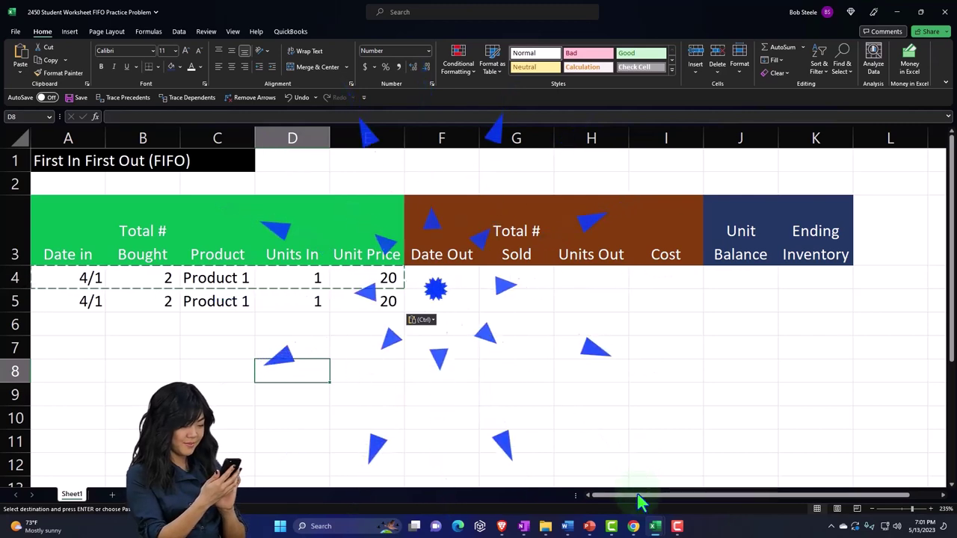
mouse_move(633, 527)
left_click(632, 486)
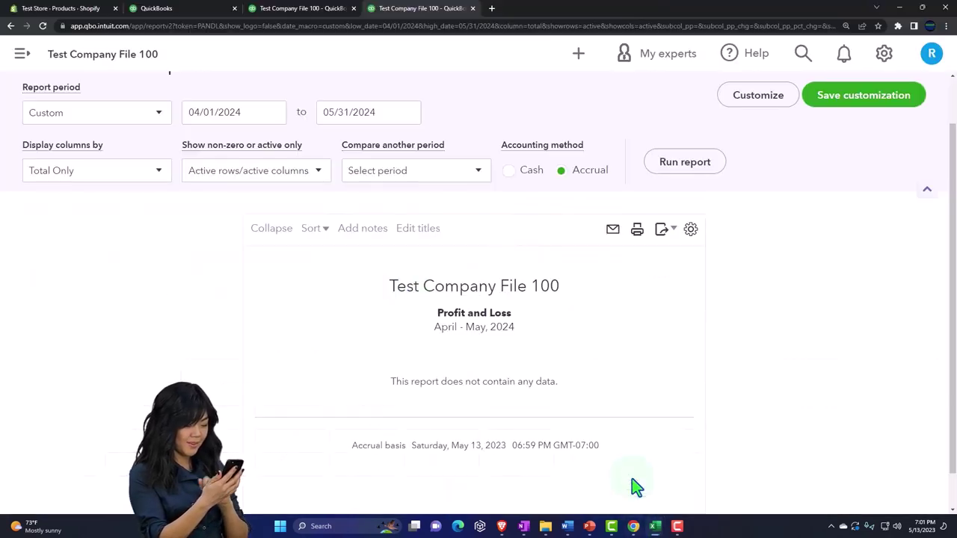
Step: Check Shopify's Products list (Product 1 at 96 in stock), then return to Excel's FIFO worksheet
left_click(68, 8)
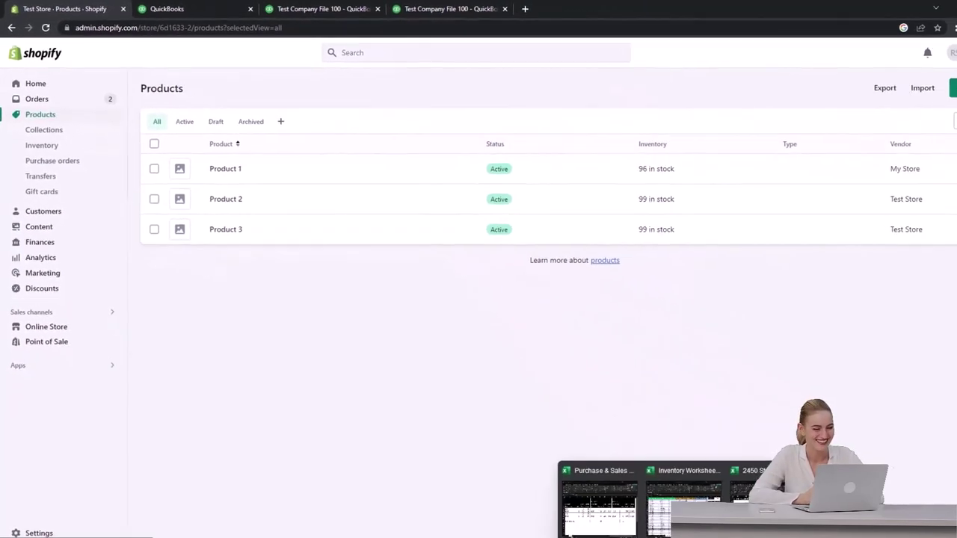
left_click(745, 516)
Step: Fill row 6 with 4/15, 1 bought, Product 1 and 1 unit in
left_click(97, 349)
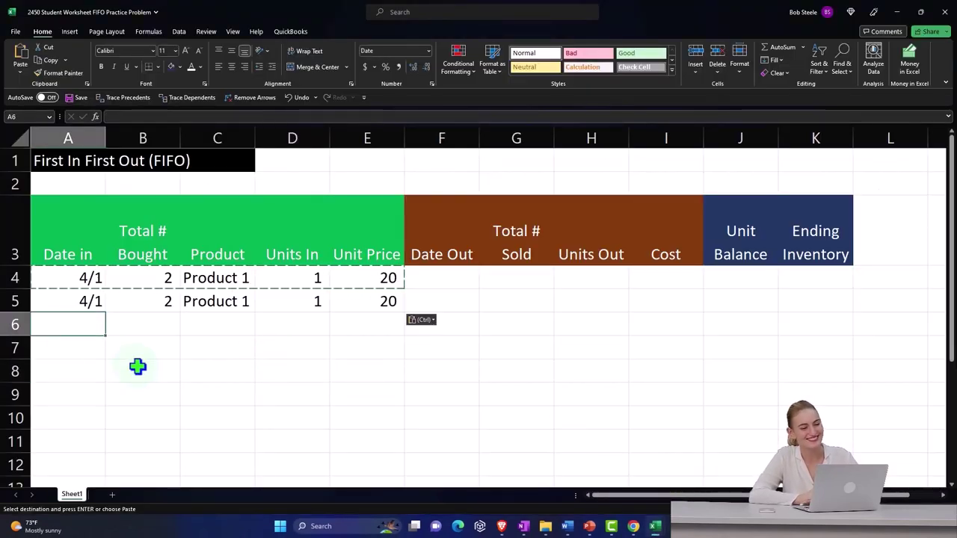
type("4/")
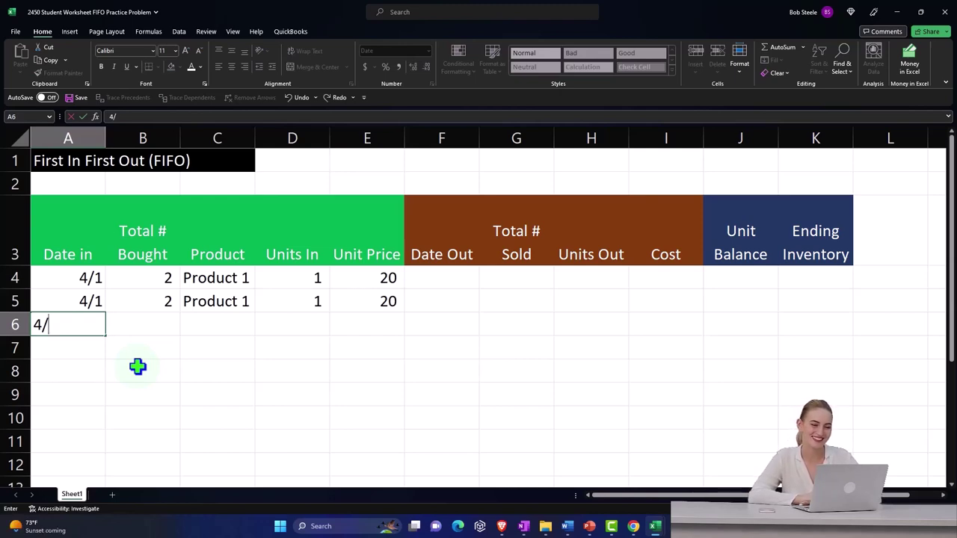
type("15")
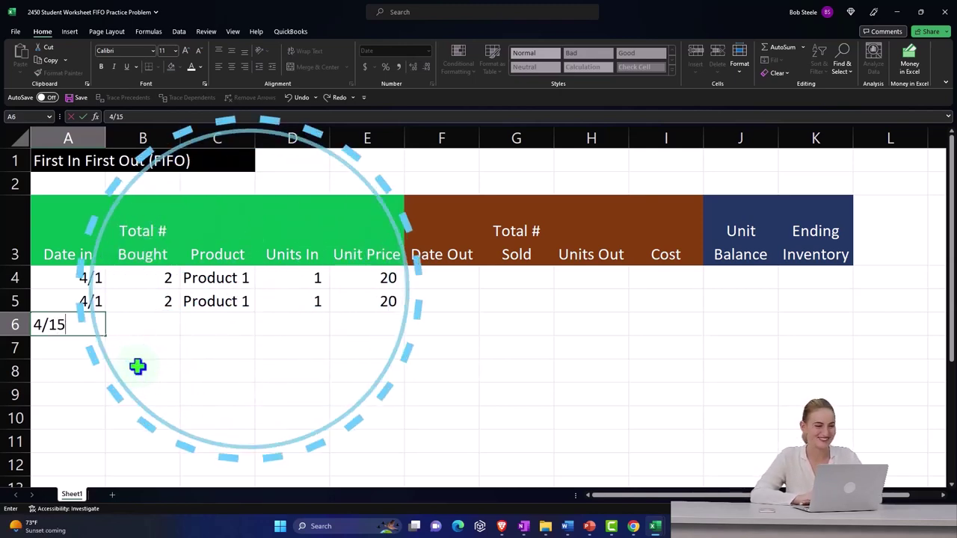
key("Tab")
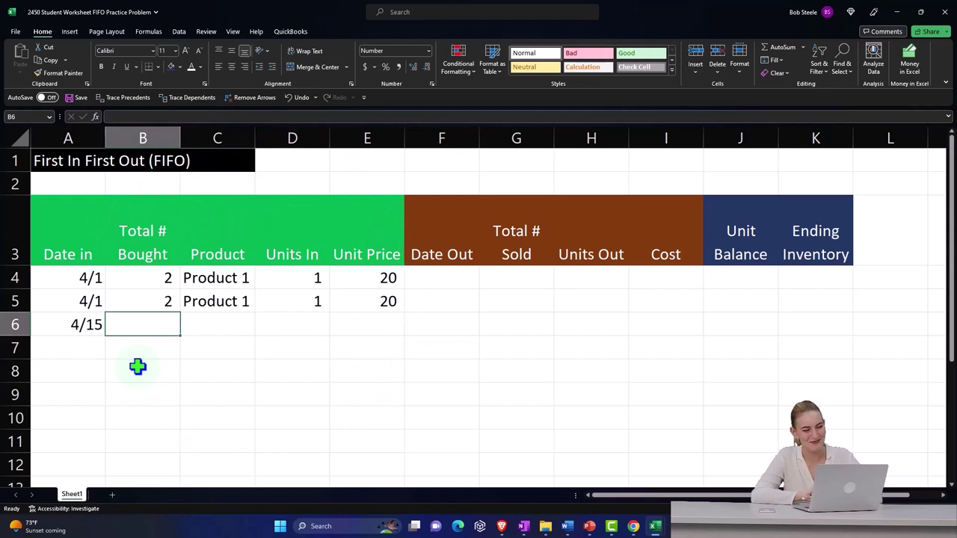
type("1")
key("Tab")
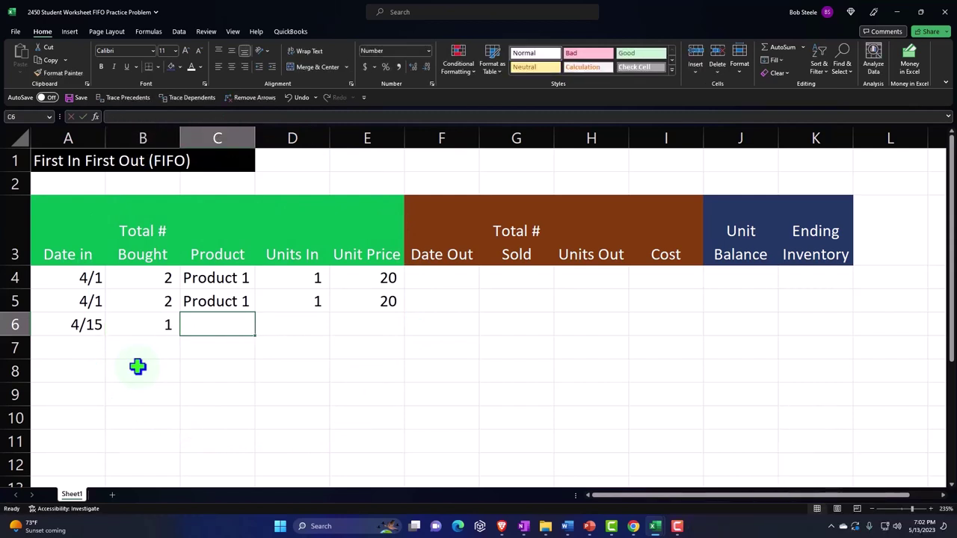
type("Product 1")
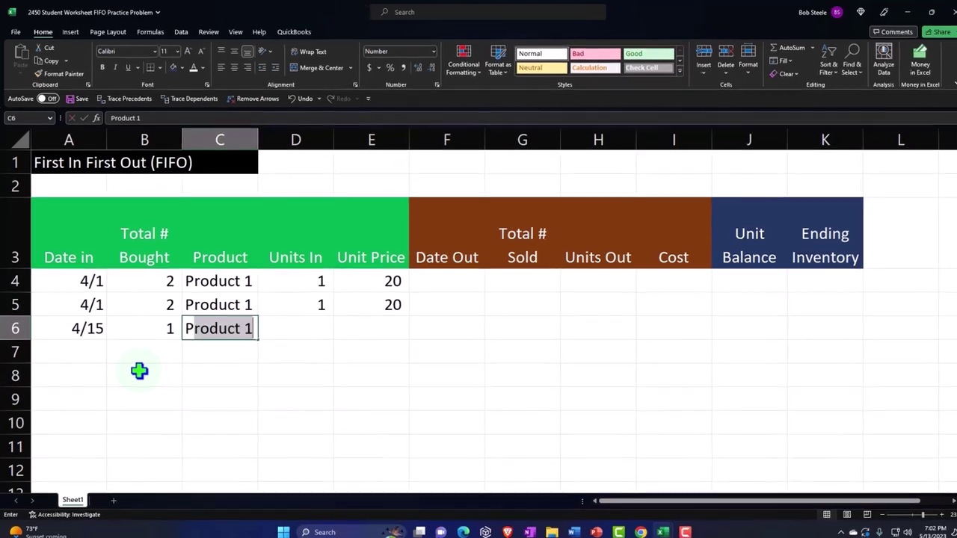
key("Tab")
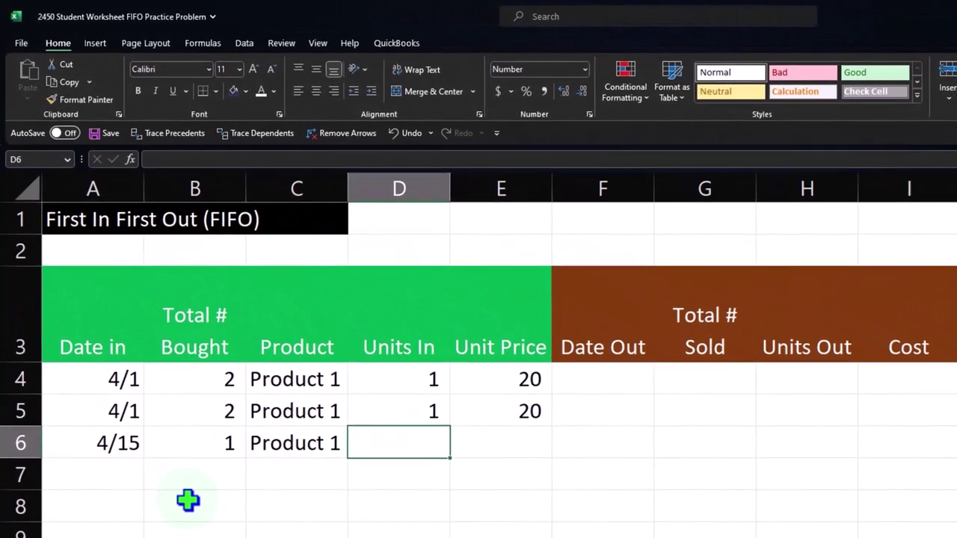
type("1")
key("Tab")
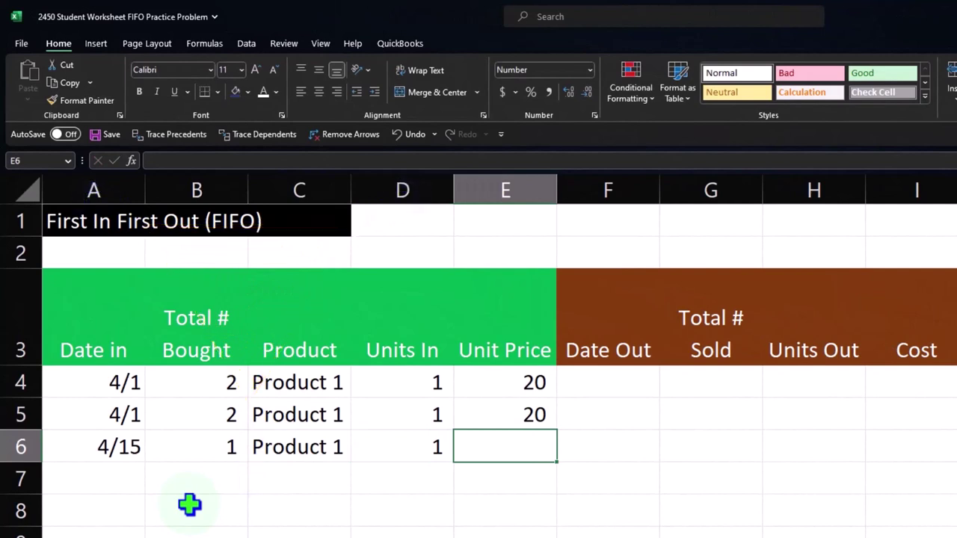
Step: Finish row 6 with a unit price of 22 and move to the start of row 7
type("22")
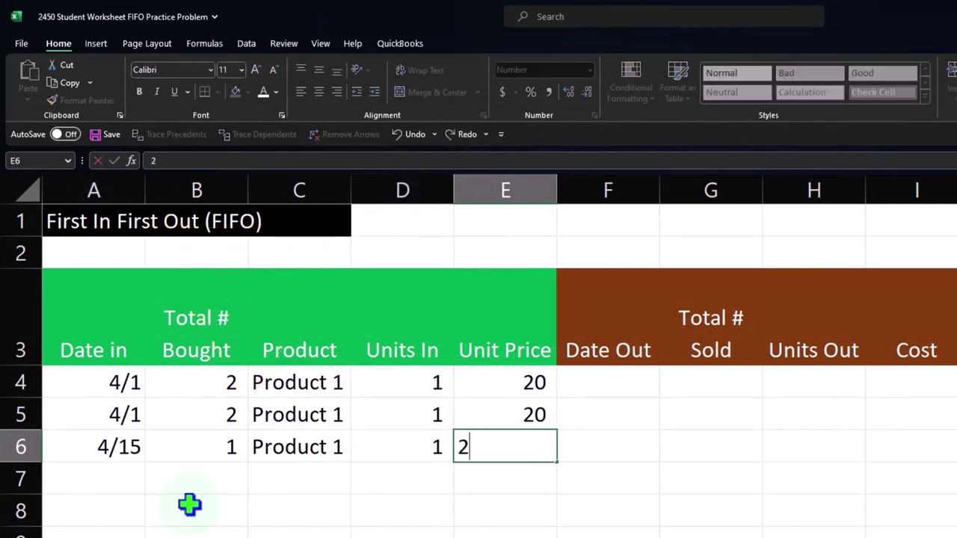
key("Tab")
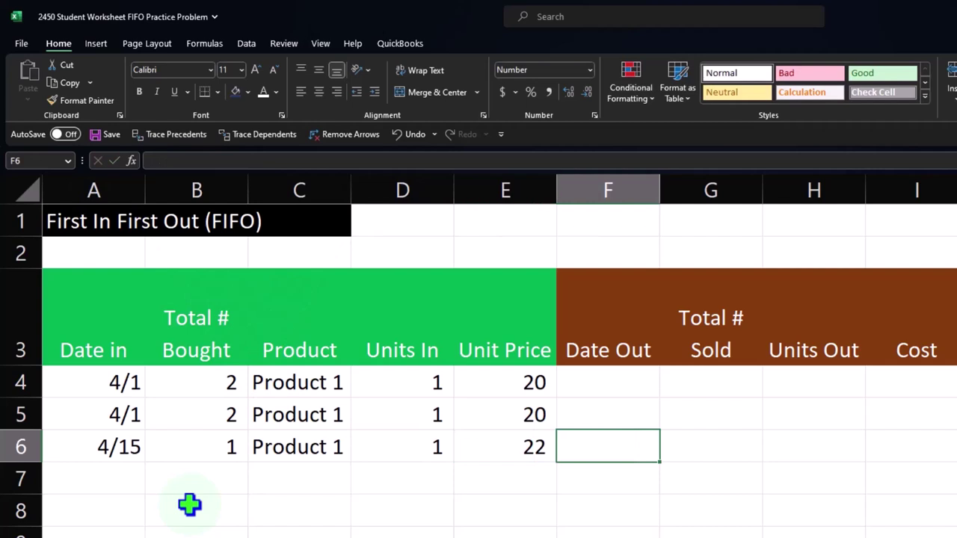
key("Down")
key("Left")
key("Left")
key("Left")
key("Left")
key("Left")
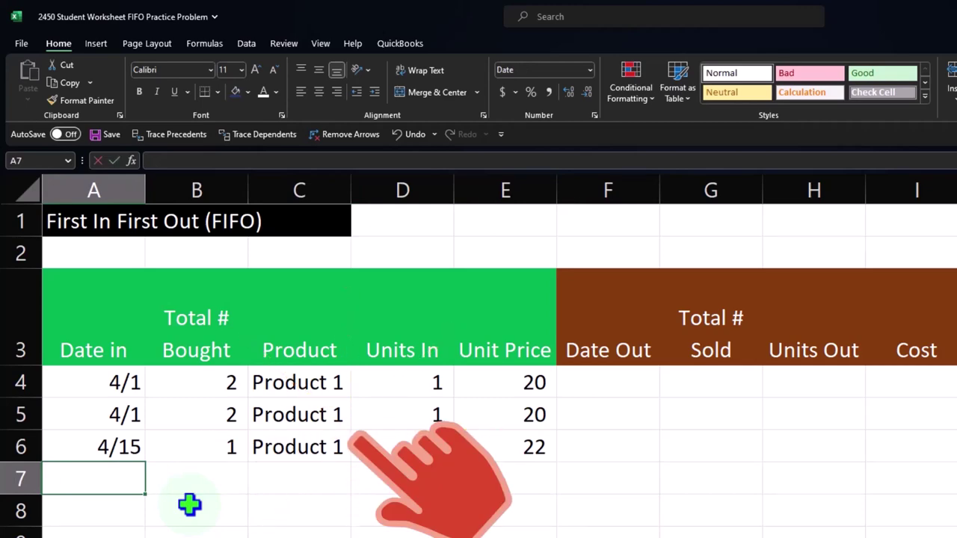
Step: Fill row 7 with 4/15, 2 bought, Product 2, 1 unit in, unit price 105
type("4/15")
key("Tab")
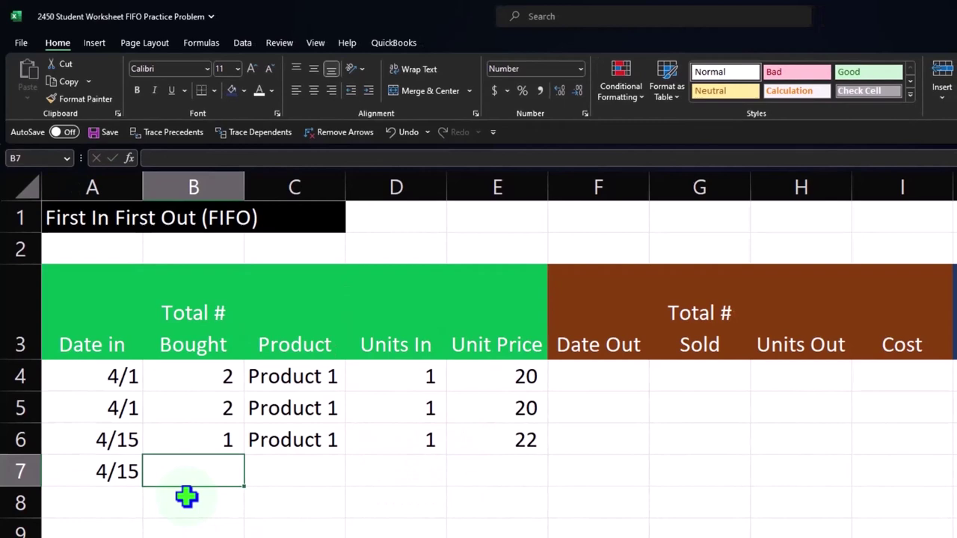
type("2")
key("Tab")
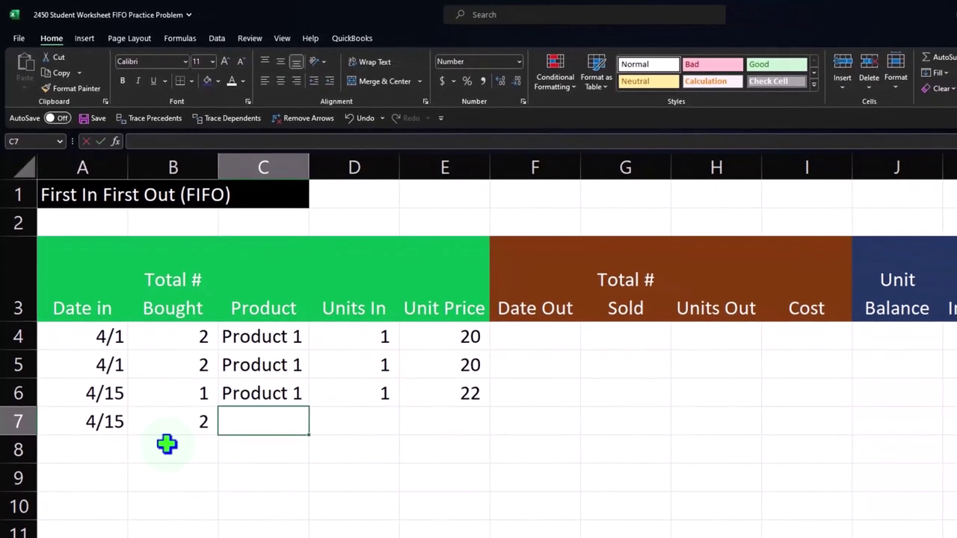
type("P")
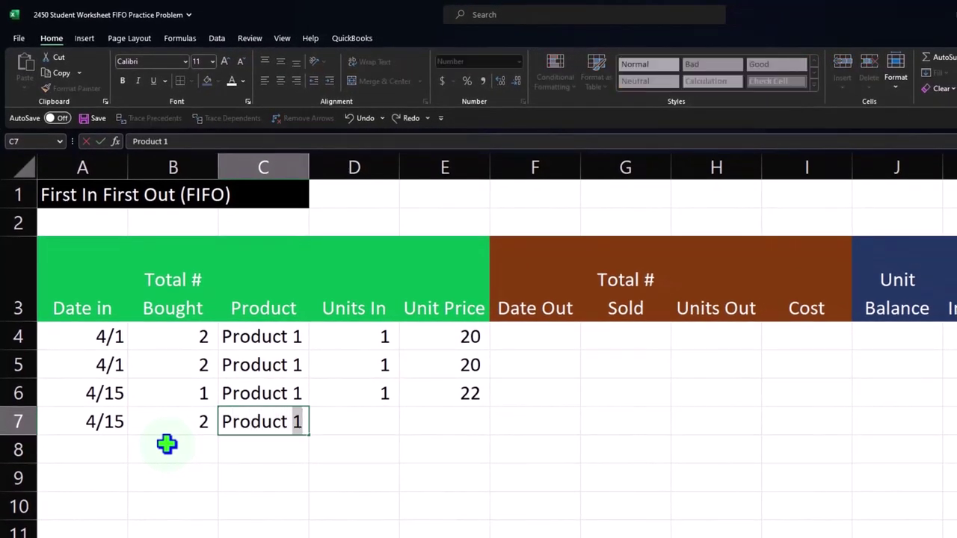
type("roduct 2")
key("Tab")
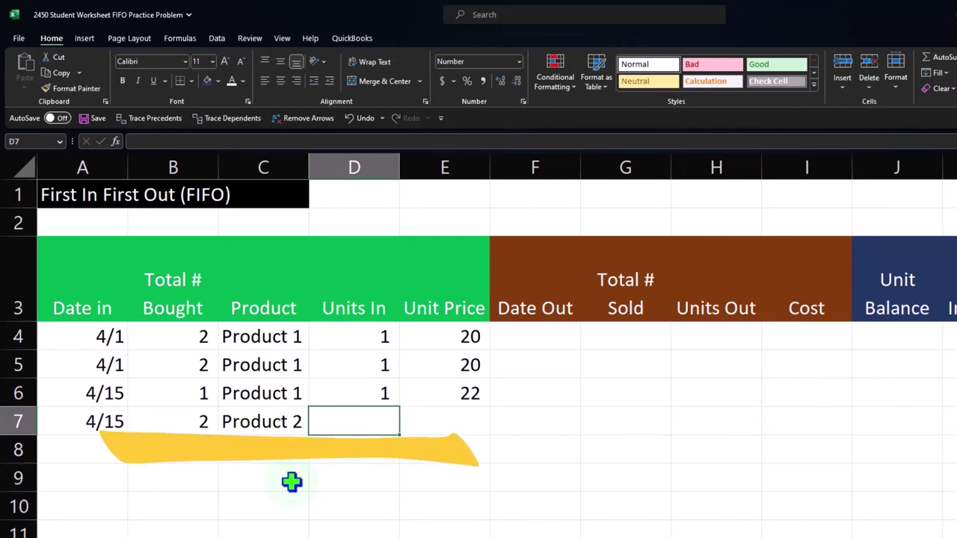
type("1")
key("Tab")
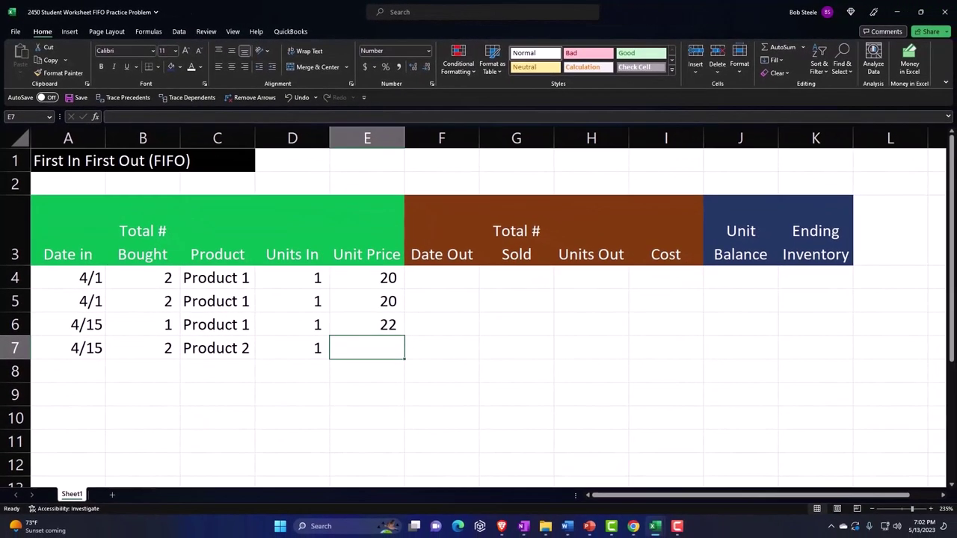
type("105")
key("Return")
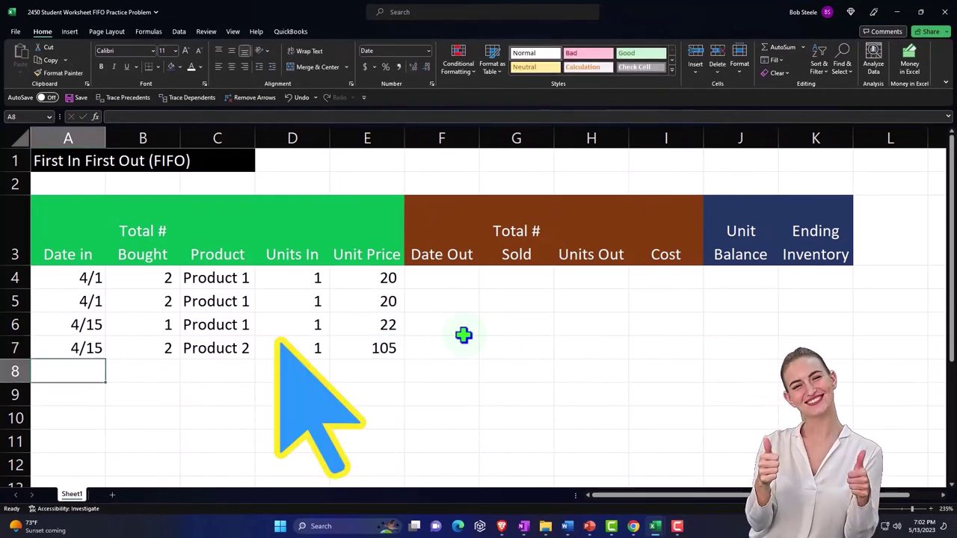
Step: Copy the Product 2 row A7:E7 into row 8 and check the duplicated values
left_click_drag(81, 346, 354, 351)
key("ctrl+c")
left_click(86, 371)
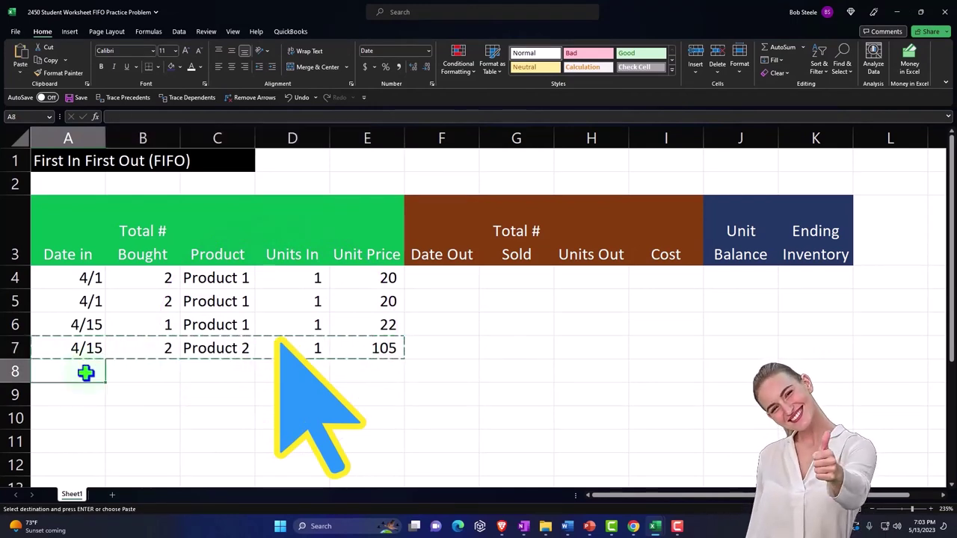
key("ctrl+v")
left_click(183, 413)
left_click_drag(165, 357, 161, 366)
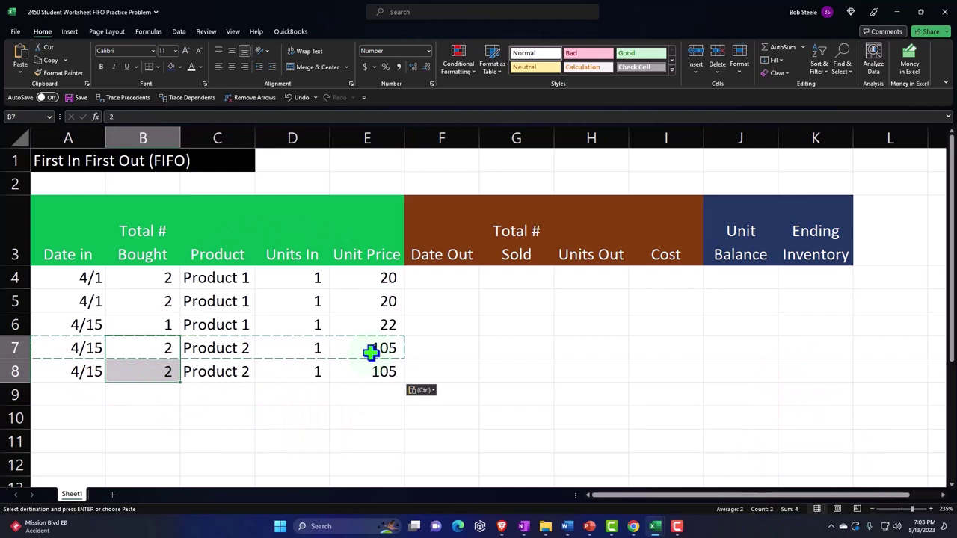
left_click_drag(371, 353, 371, 366)
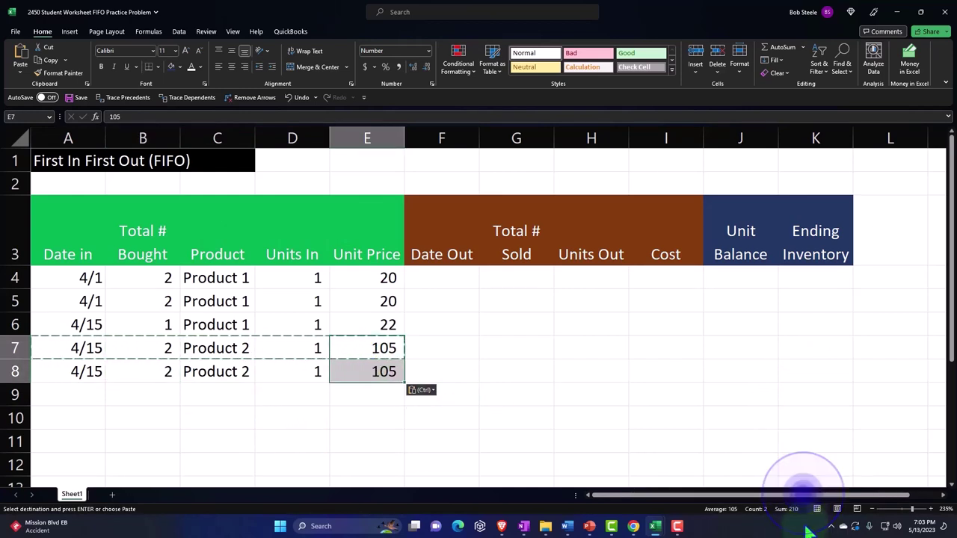
left_click(92, 386)
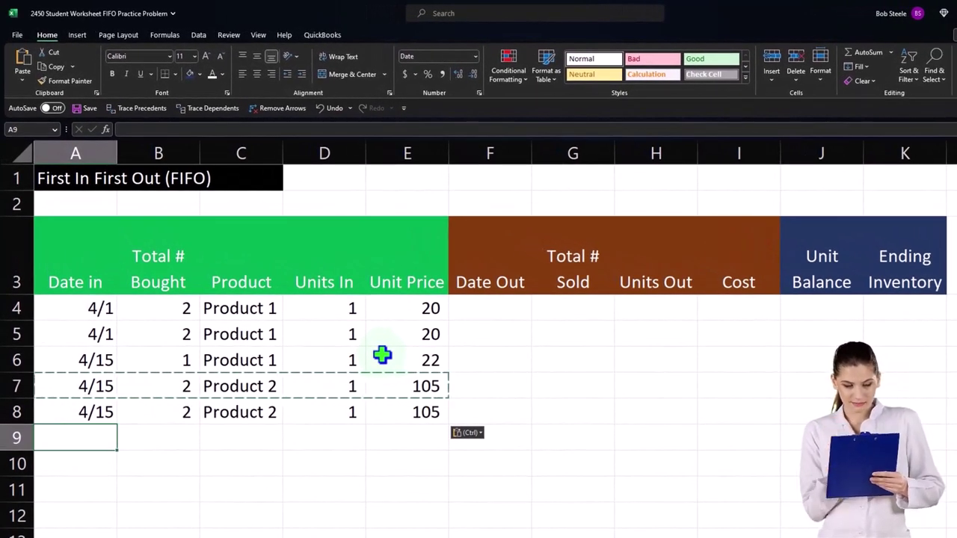
Step: Enter 4/15, 4 bought and Product 3 in row 9
type("4/")
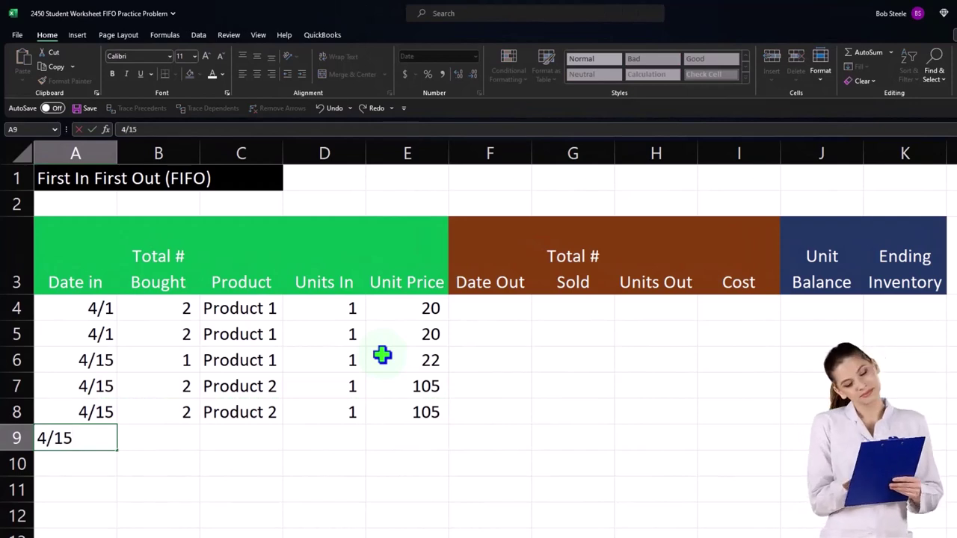
type("15")
key("Tab")
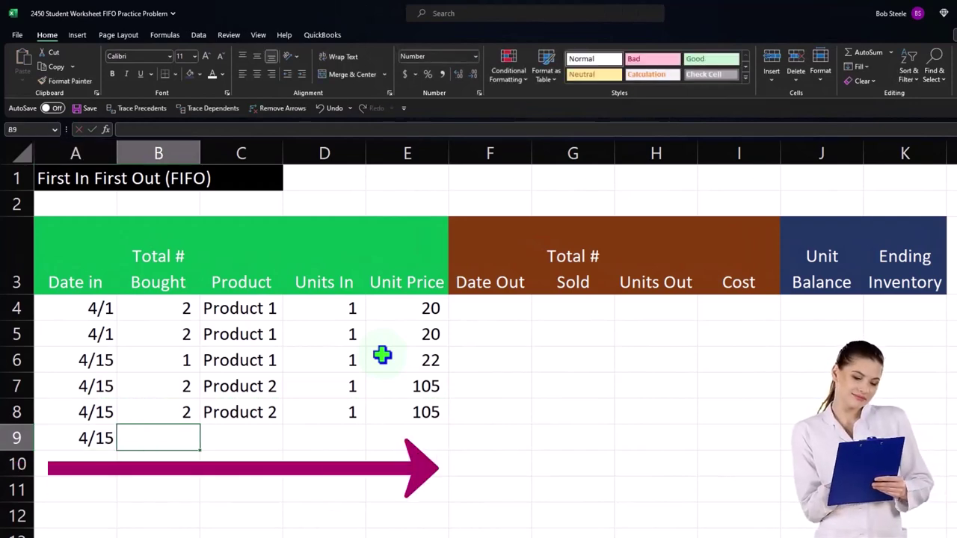
type("4")
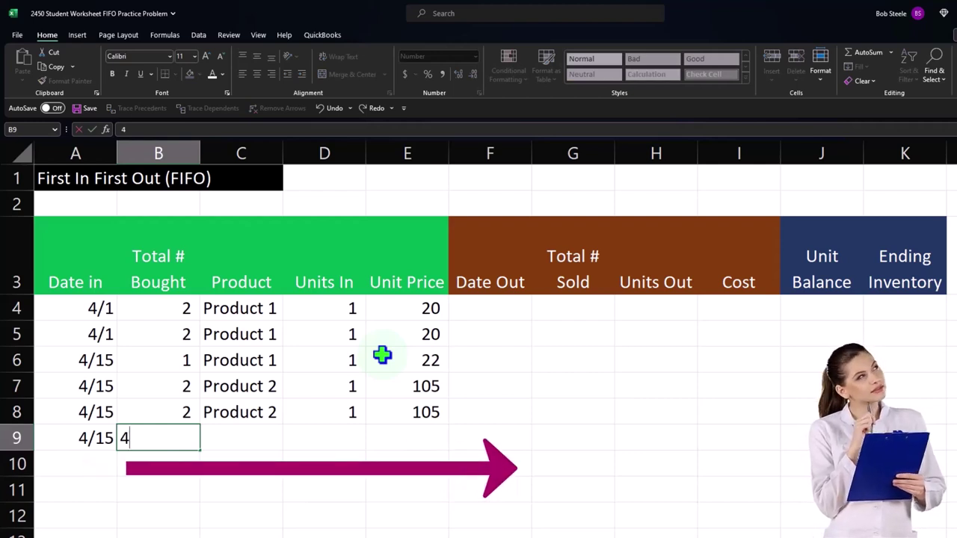
key("Tab")
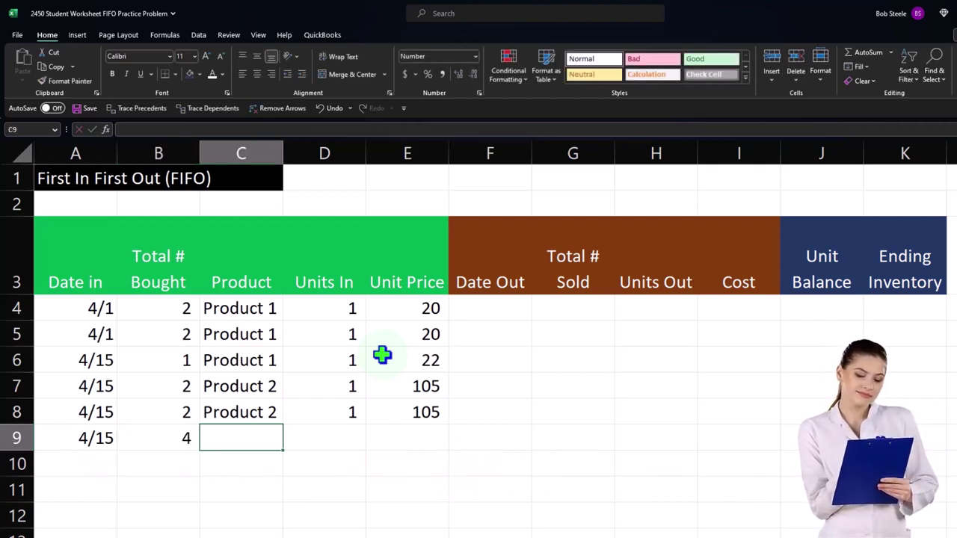
type("Product")
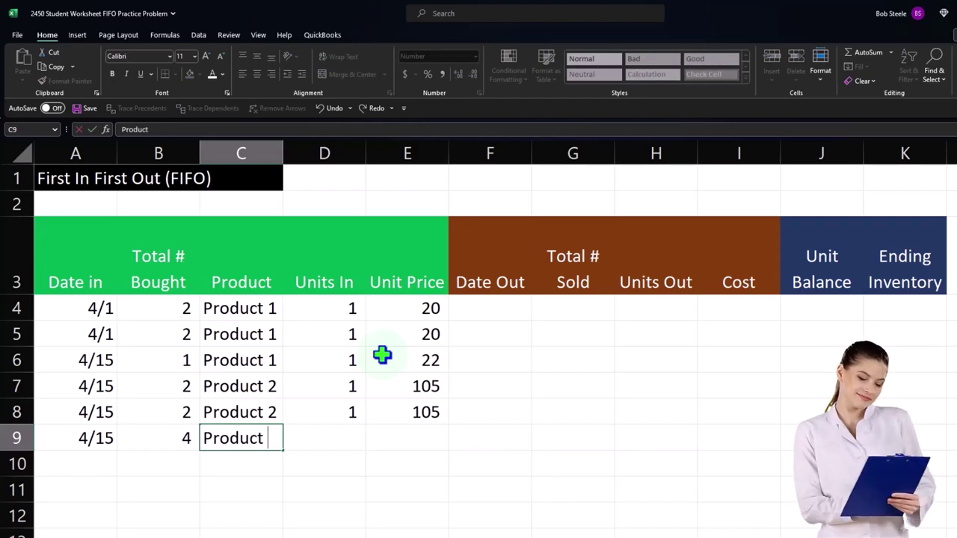
type(" 3")
key("Return")
Step: Complete row 9 with 1 unit in and a unit price of 650
key("Right")
key("Right")
key("Right")
key("Up")
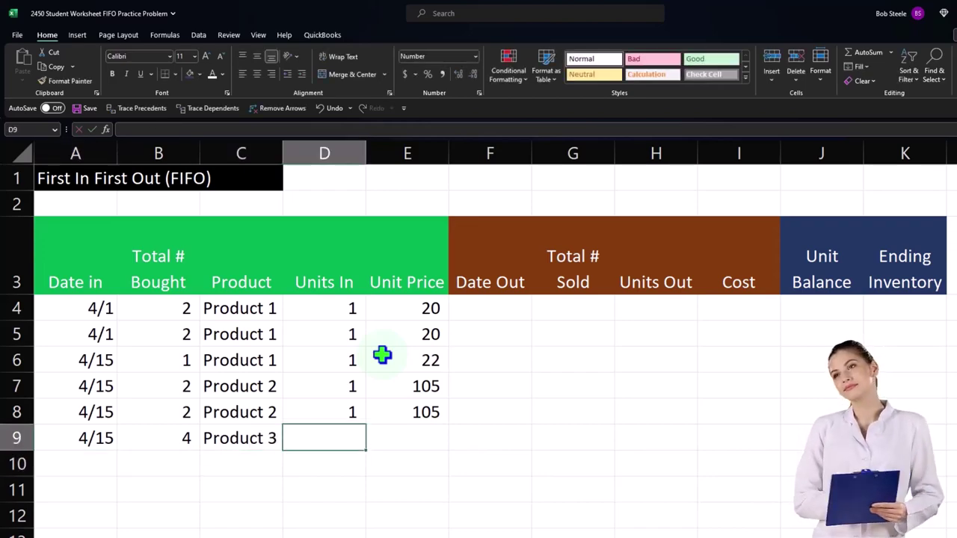
type("1")
key("Return")
key("Up")
key("Right")
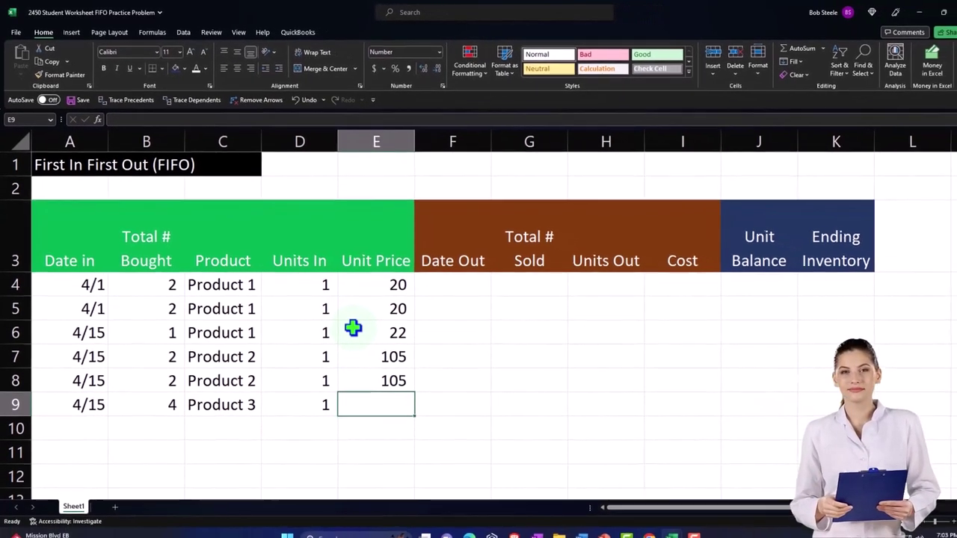
type("650")
key("Return")
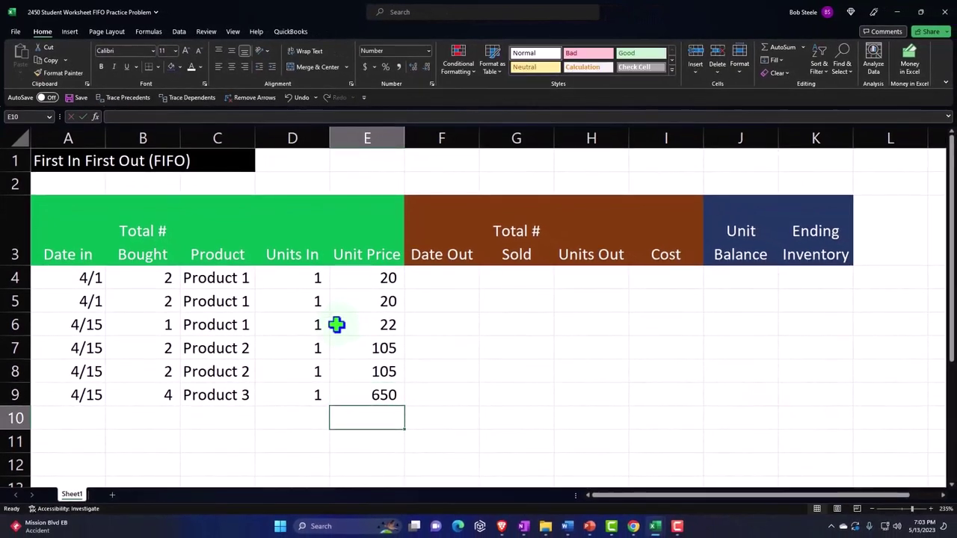
Step: Copy the Product 3 row into rows 10–12 and check the dates, units and prices
scroll(300, 340, "down", 1)
left_click_drag(101, 326, 361, 326)
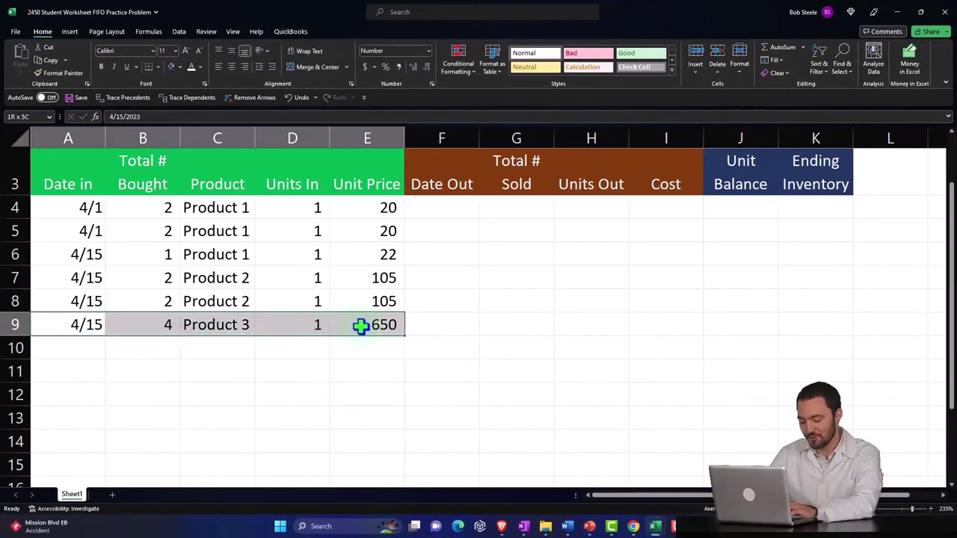
key("ctrl+c")
left_click_drag(75, 348, 81, 395)
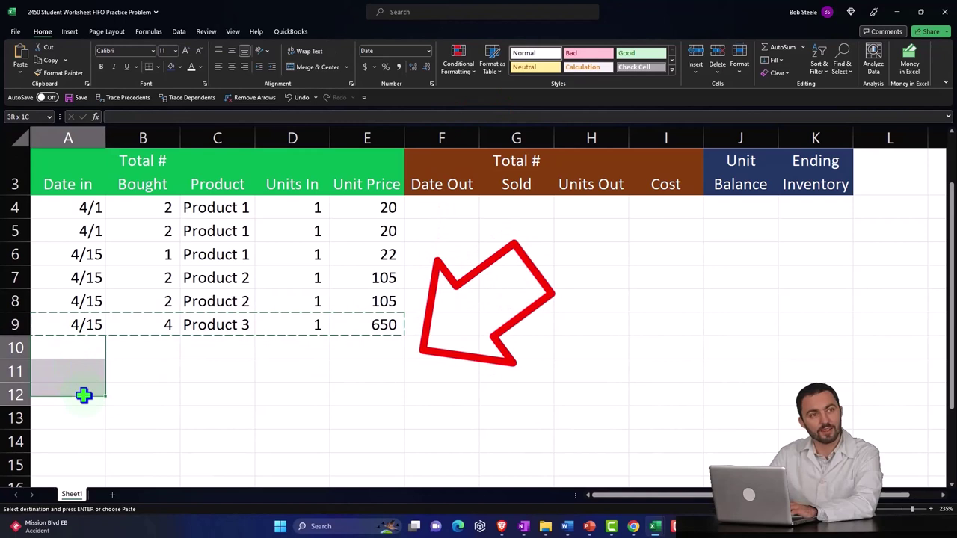
key("ctrl+v")
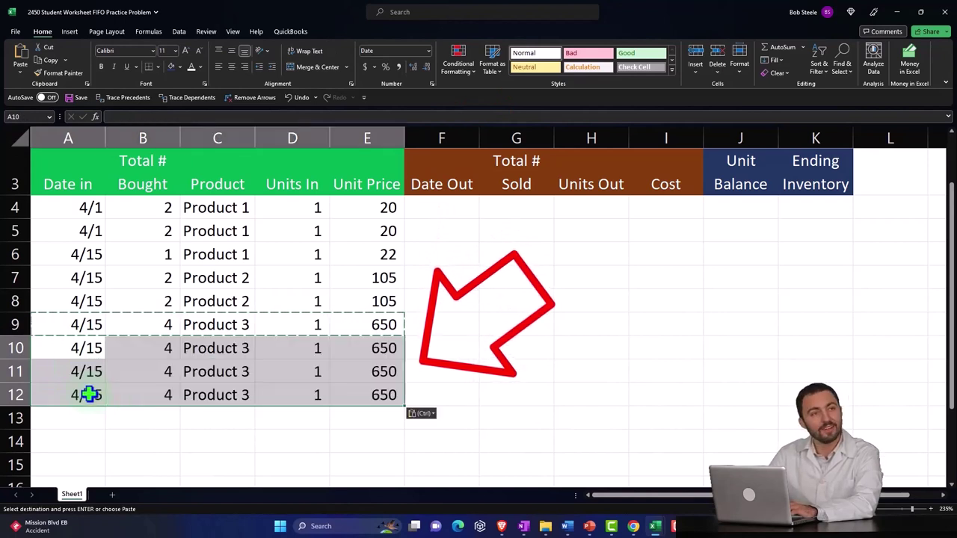
left_click_drag(79, 324, 82, 394)
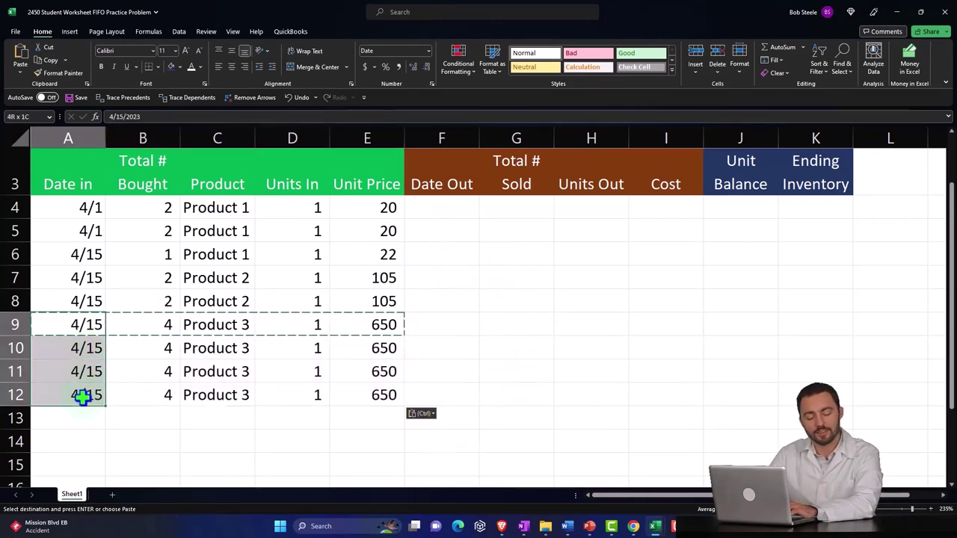
left_click_drag(286, 325, 292, 394)
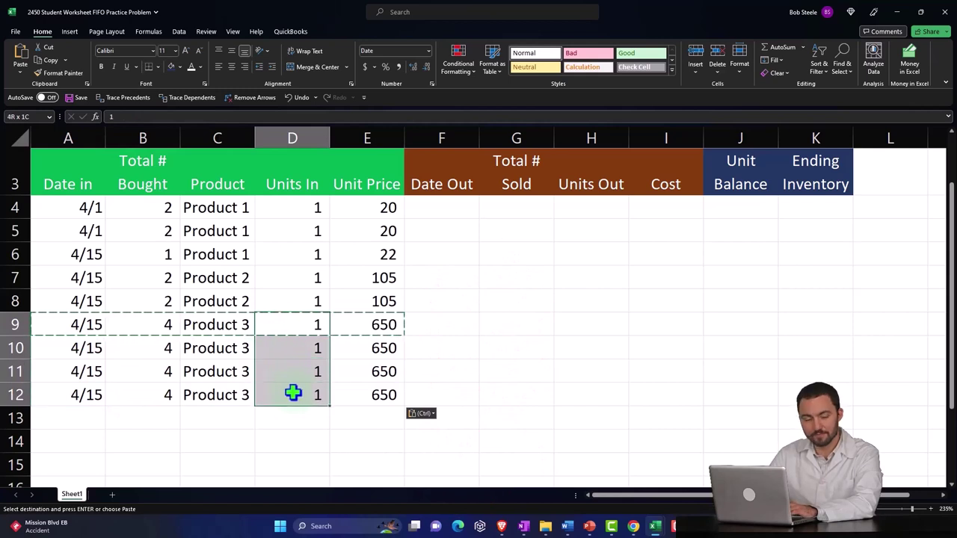
left_click_drag(368, 322, 368, 394)
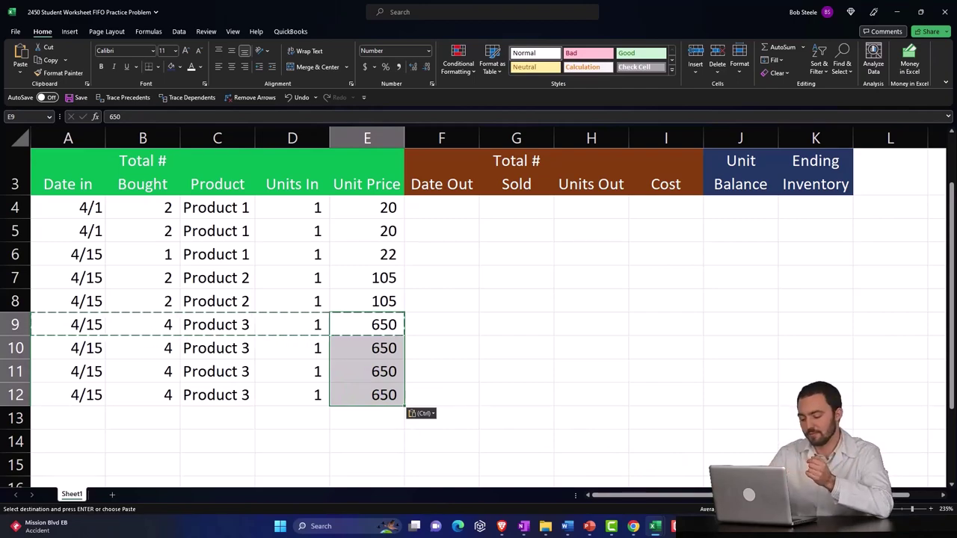
Step: Select the unit prices in E6:E12 to read their sum in the status bar
left_click(623, 479)
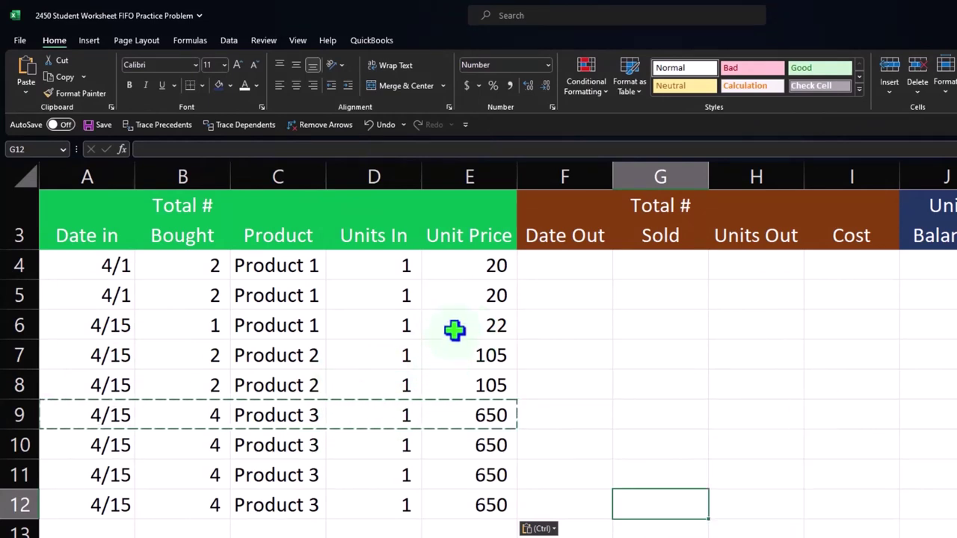
left_click_drag(456, 327, 468, 505)
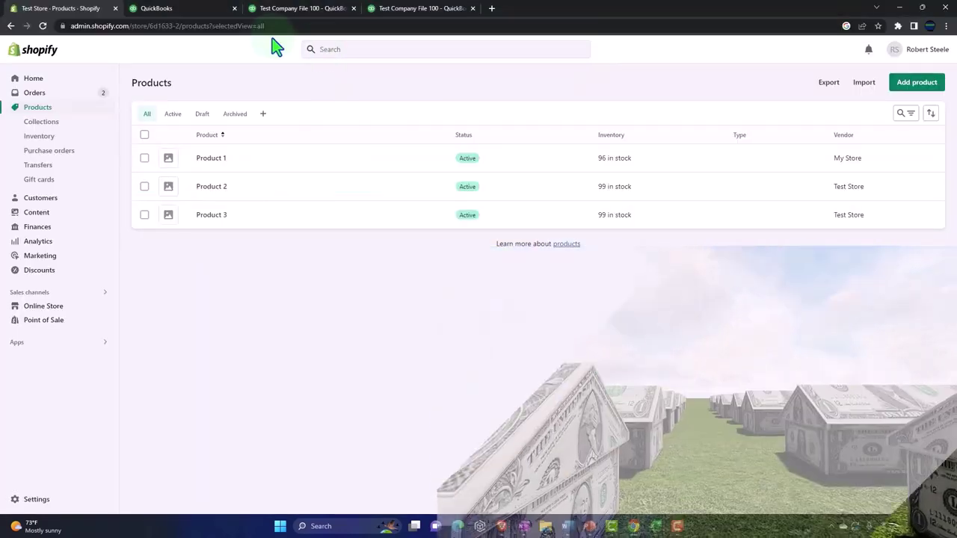
Step: In QuickBooks, start a new expense to Vendor 1 dated 04/15/2024
left_click(176, 11)
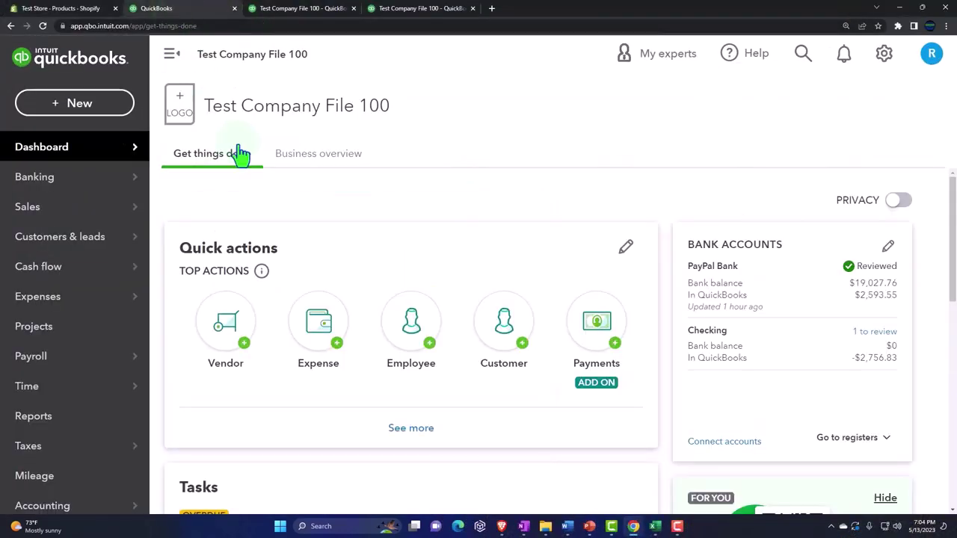
left_click(94, 112)
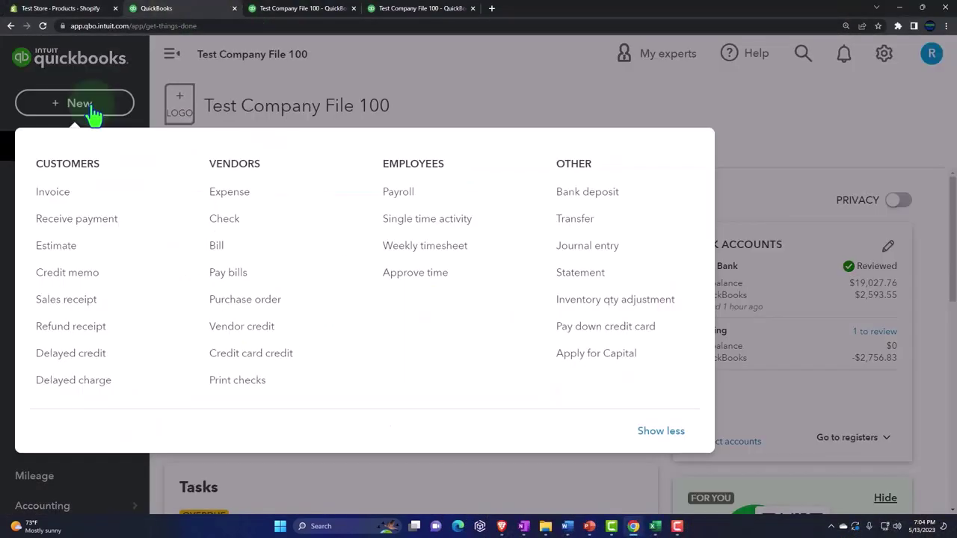
left_click(211, 203)
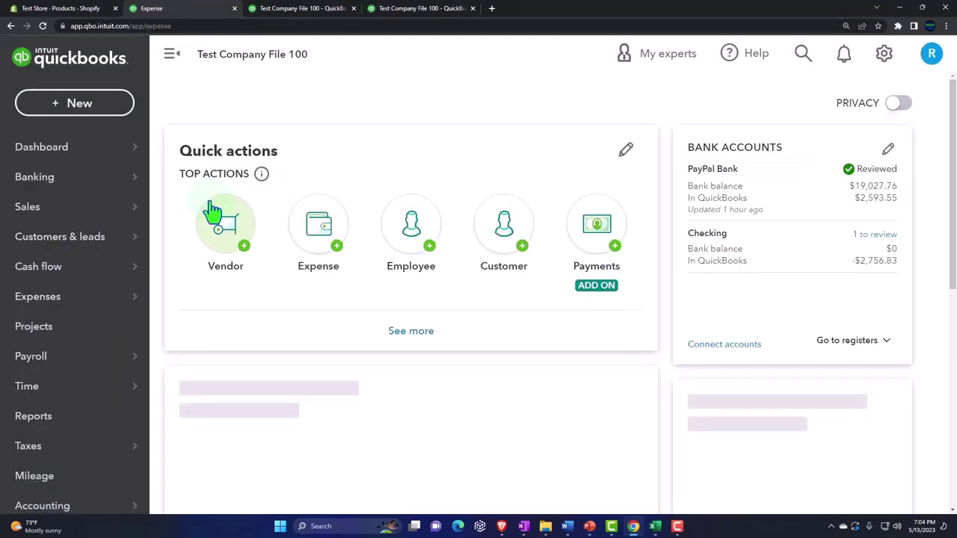
left_click(188, 126)
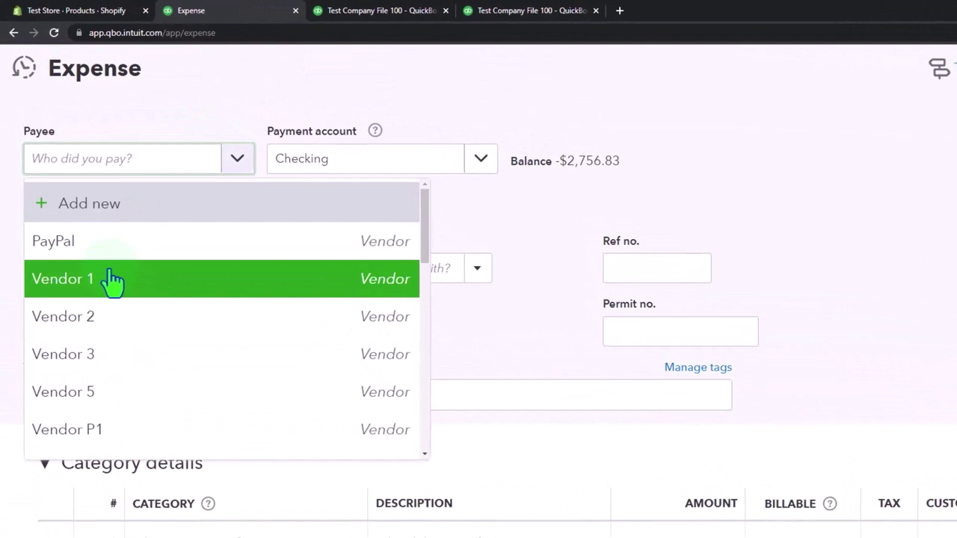
left_click(86, 216)
key("Tab")
key("Tab")
key("Tab")
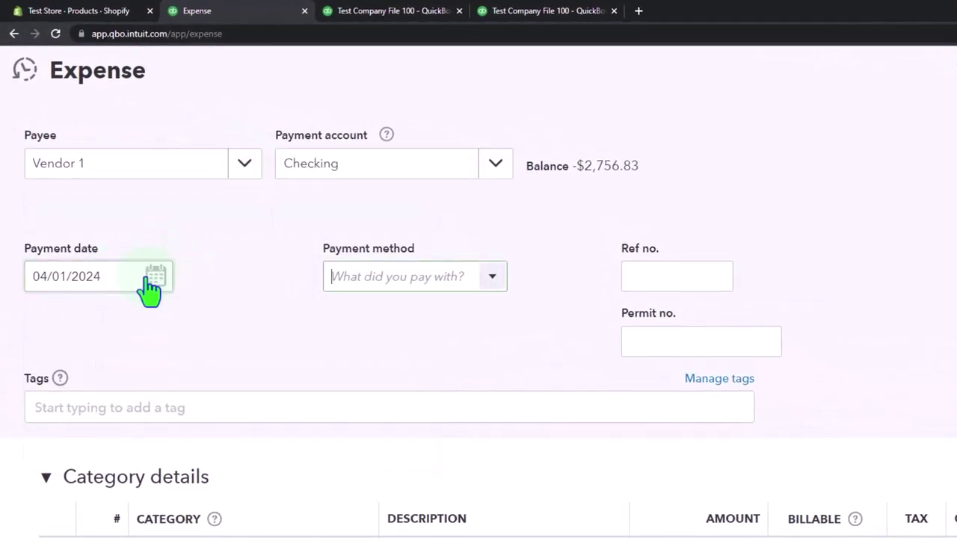
left_click(118, 278)
type("04/")
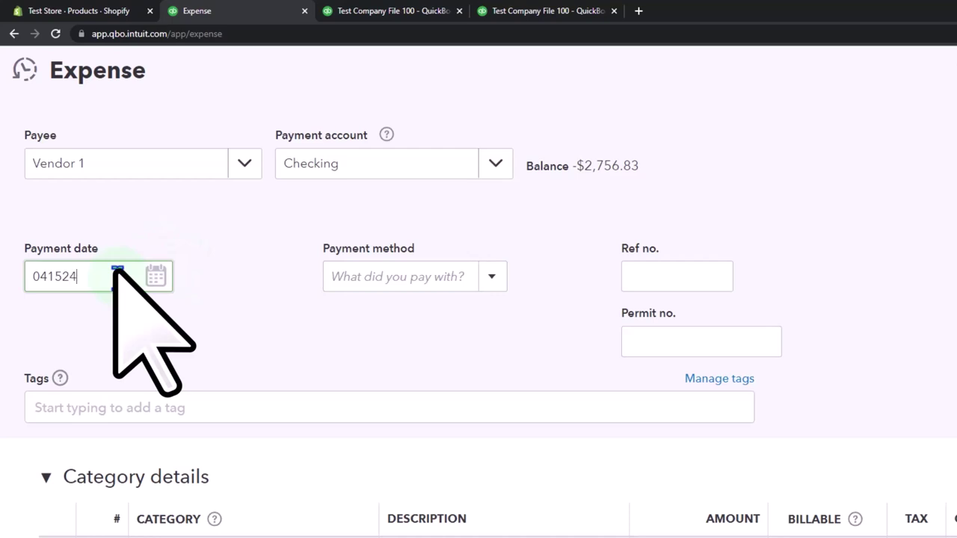
type("15/2024")
key("Tab")
key("Tab")
Step: Select the Inventory Asset line's amount, checking the Excel FIFO worksheet before returning
scroll(116, 273, "down", 2)
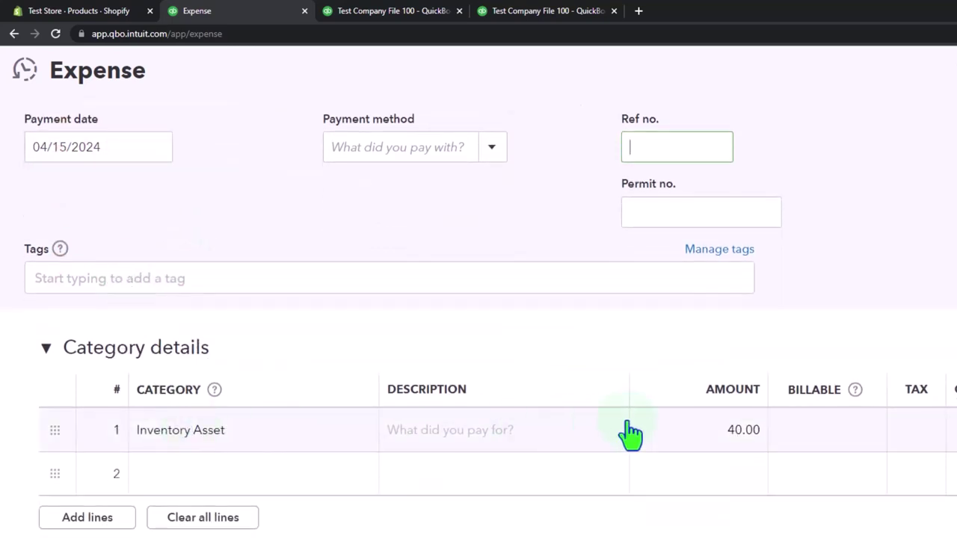
left_click(711, 434)
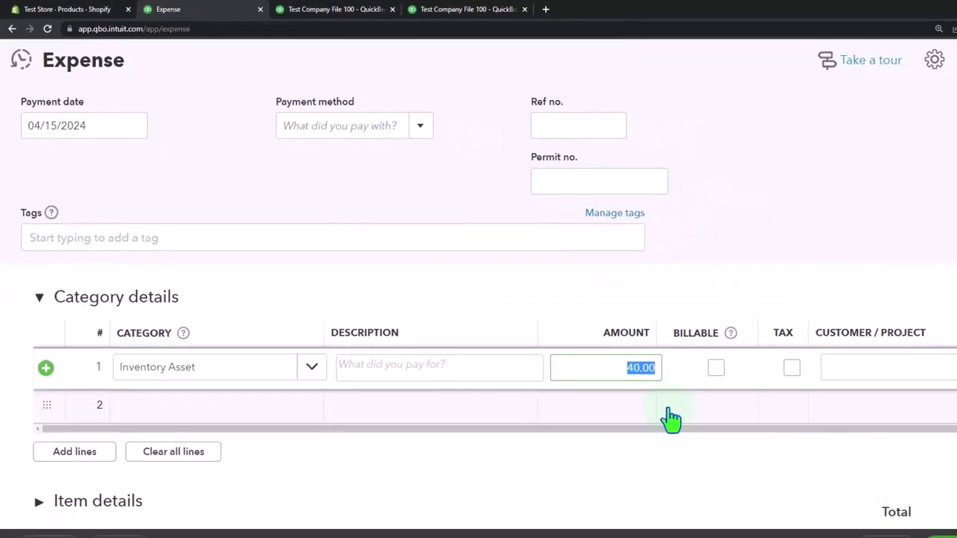
left_click(671, 535)
left_click(720, 479)
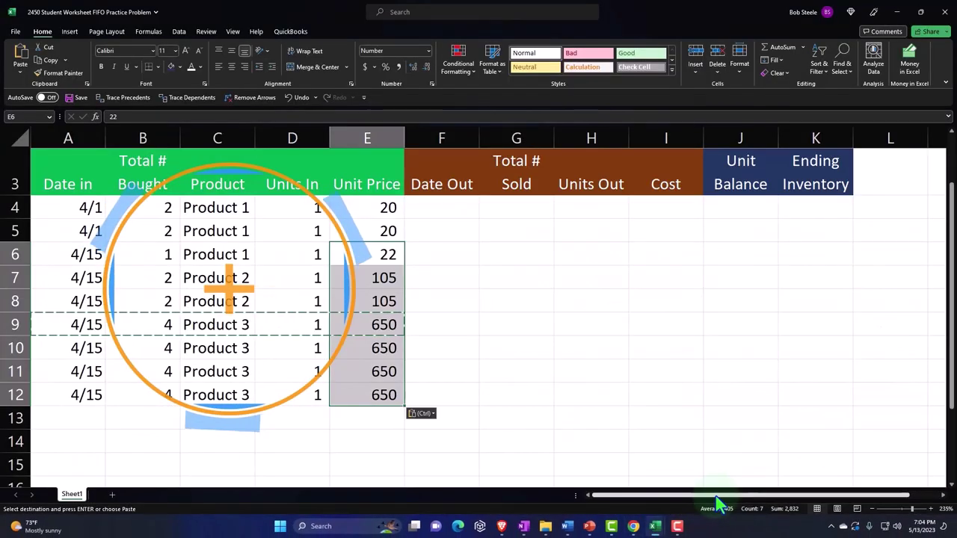
left_click(895, 12)
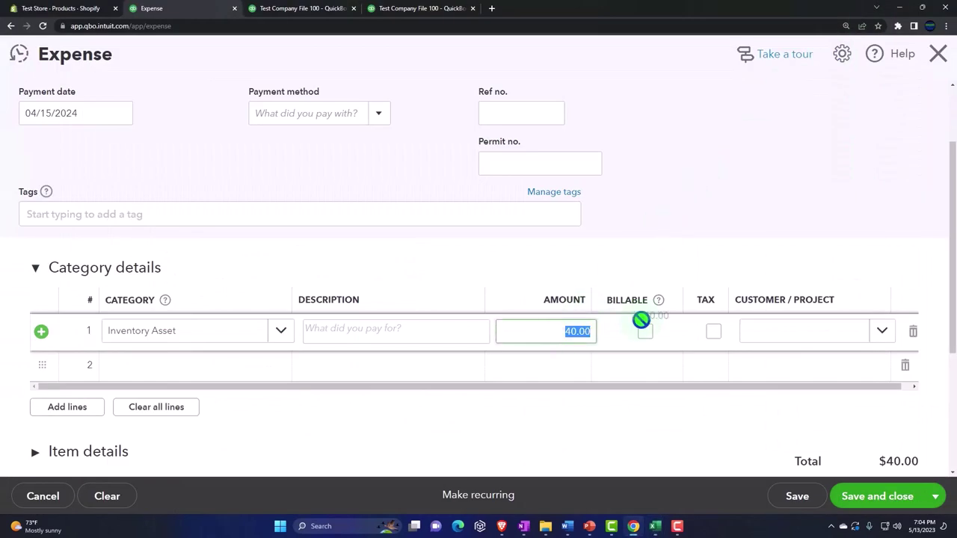
Step: Enter 2832 as the Inventory Asset line's amount and move on to the next category line
type("2832")
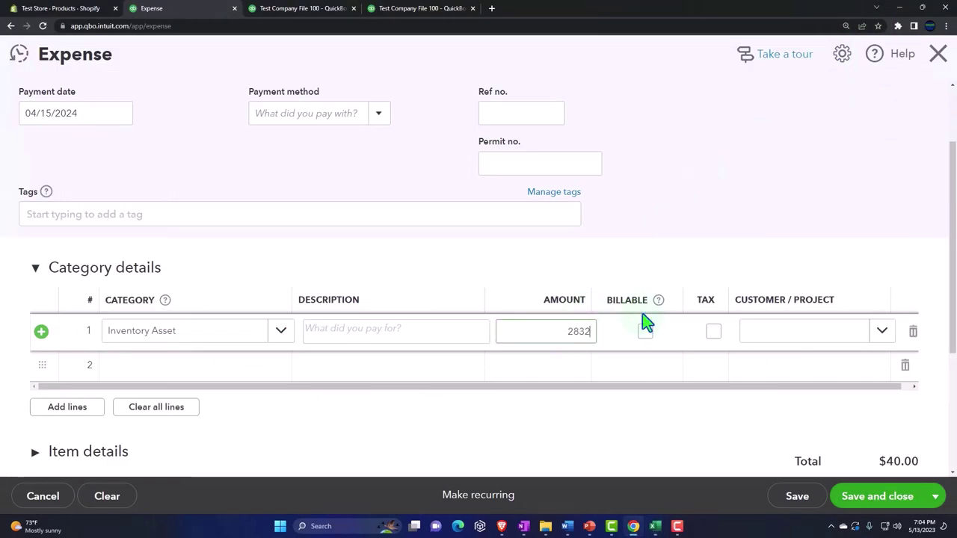
key("Tab")
key("Tab")
left_click(628, 323)
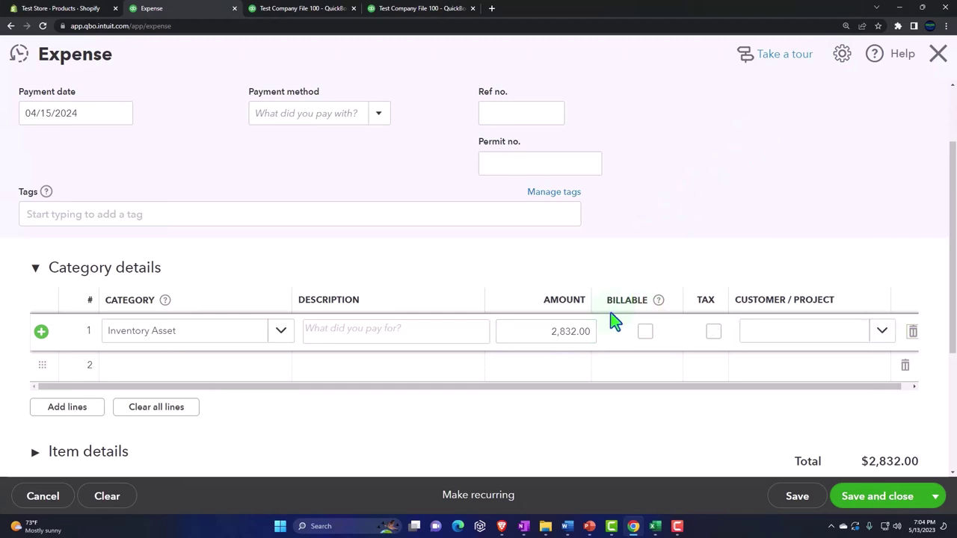
left_click(603, 395)
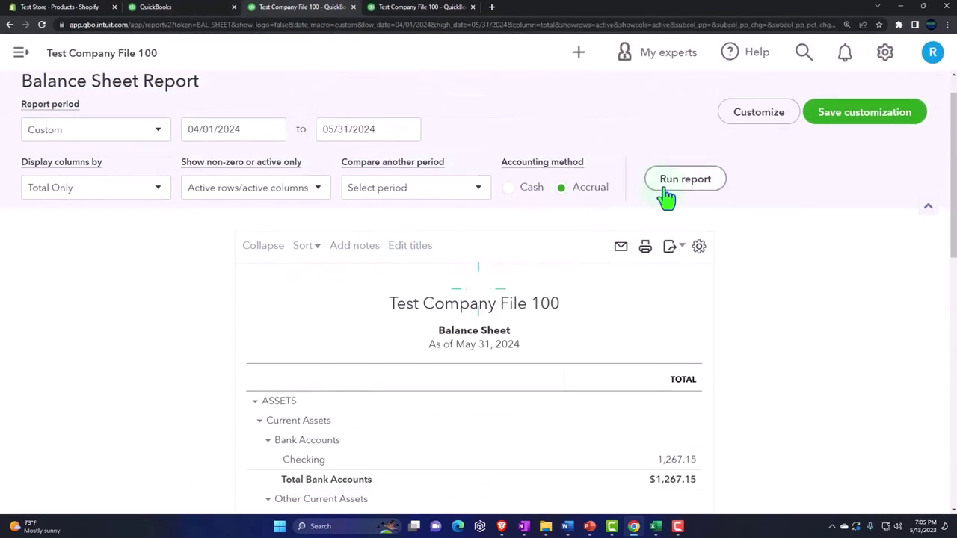
Step: Scroll the Balance Sheet down to the Inventory Asset line showing 2,872.00
scroll(697, 299, "down", 1)
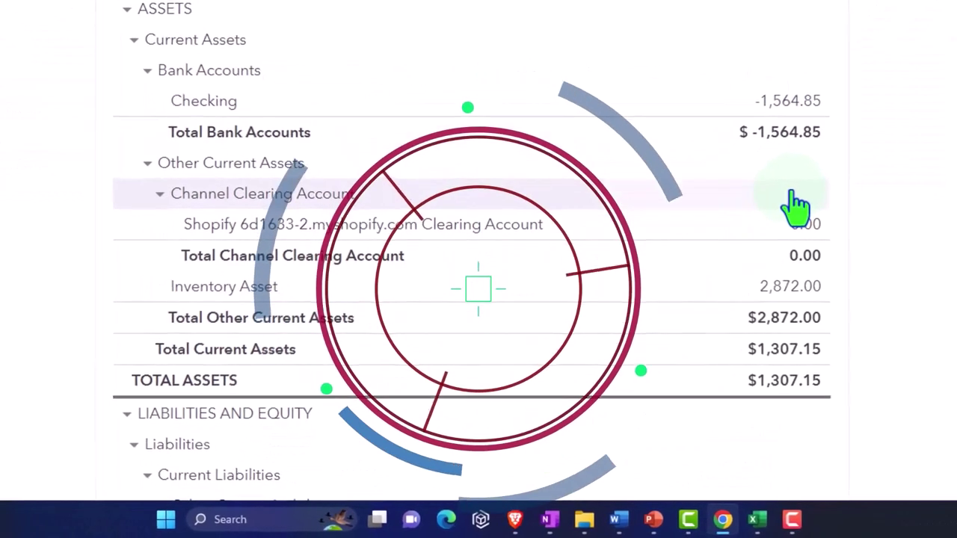
scroll(798, 217, "down", 1)
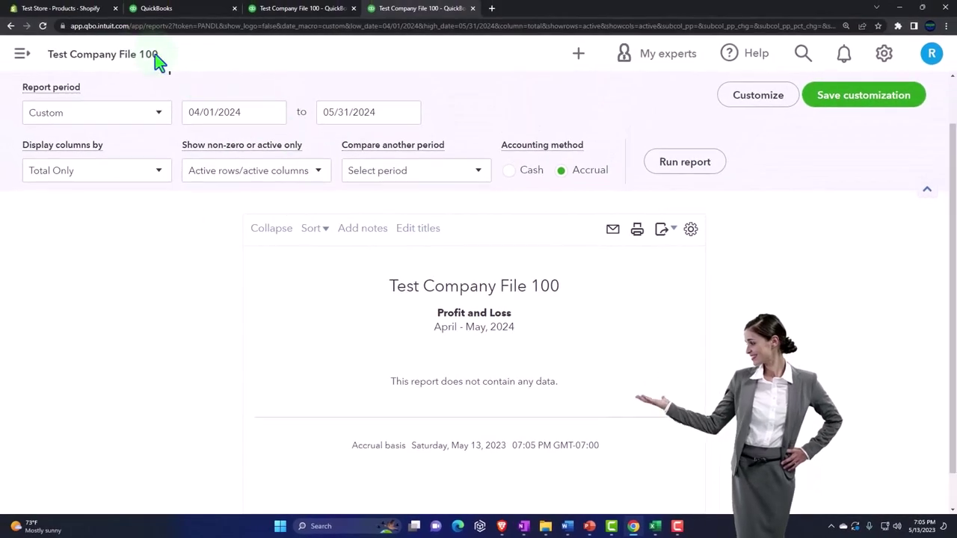
Step: Switch to the Shopify Products browser tab to see the stock counts
left_click(78, 9)
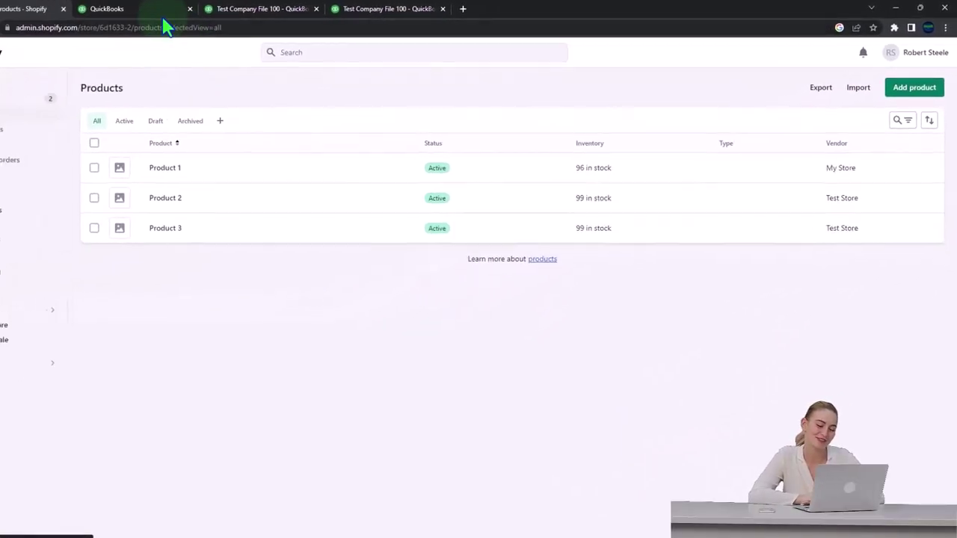
Step: Return to the QuickBooks tab, then bring the 2450 Student Worksheet FIFO Excel window forward
left_click(153, 11)
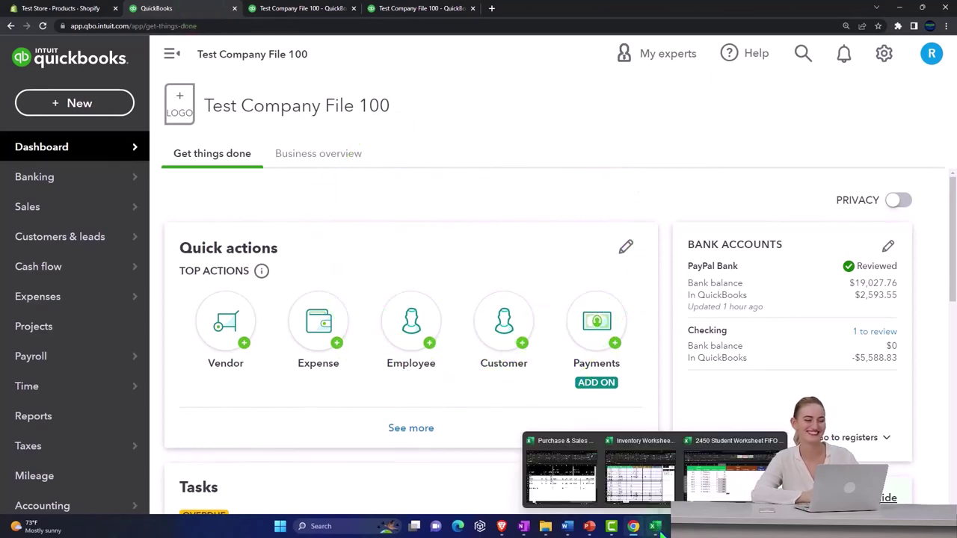
left_click(655, 526)
left_click(718, 468)
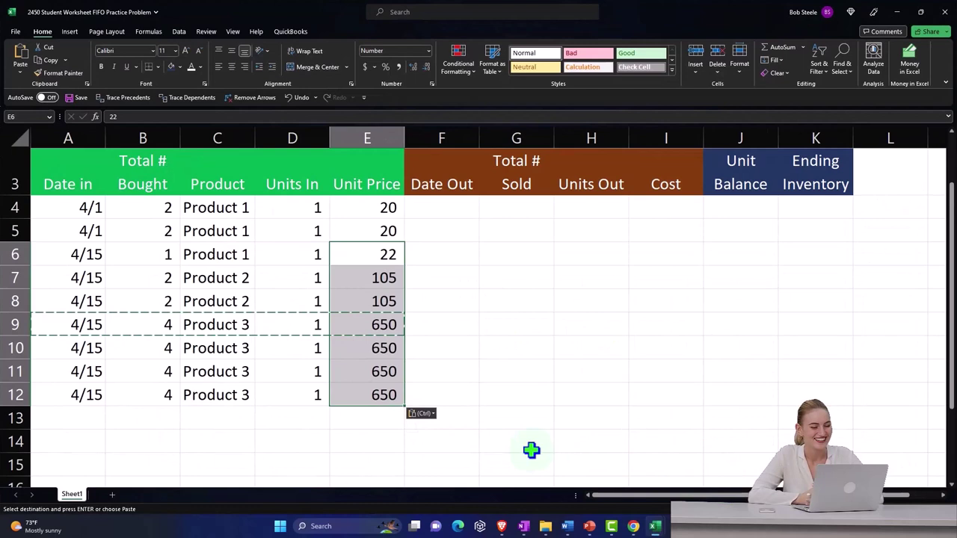
left_click(333, 436)
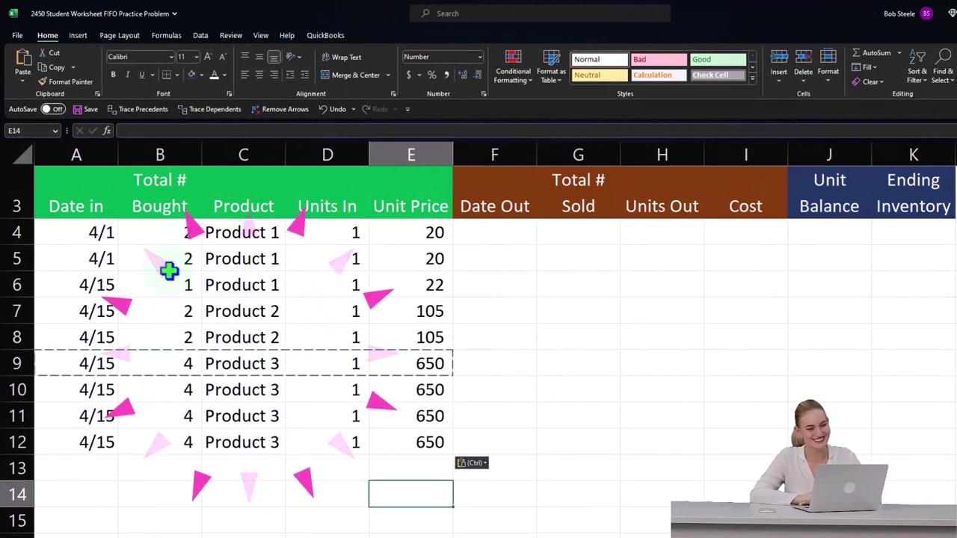
left_click_drag(77, 177, 561, 306)
left_click_drag(839, 419, 903, 464)
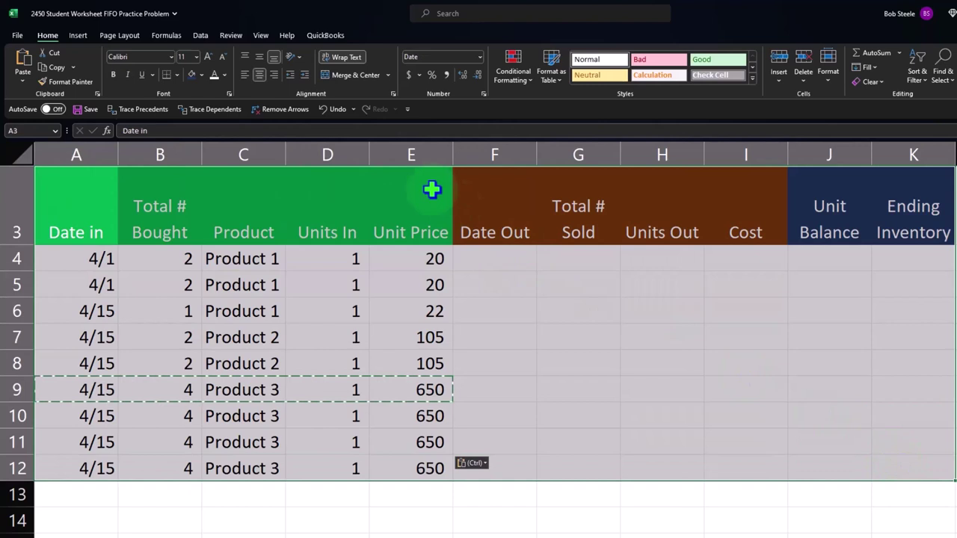
left_click(199, 37)
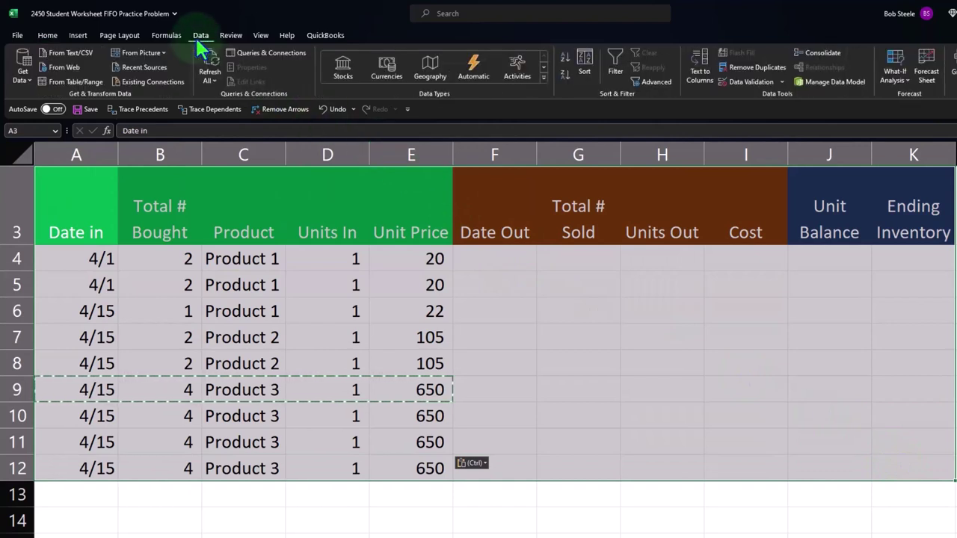
left_click(610, 67)
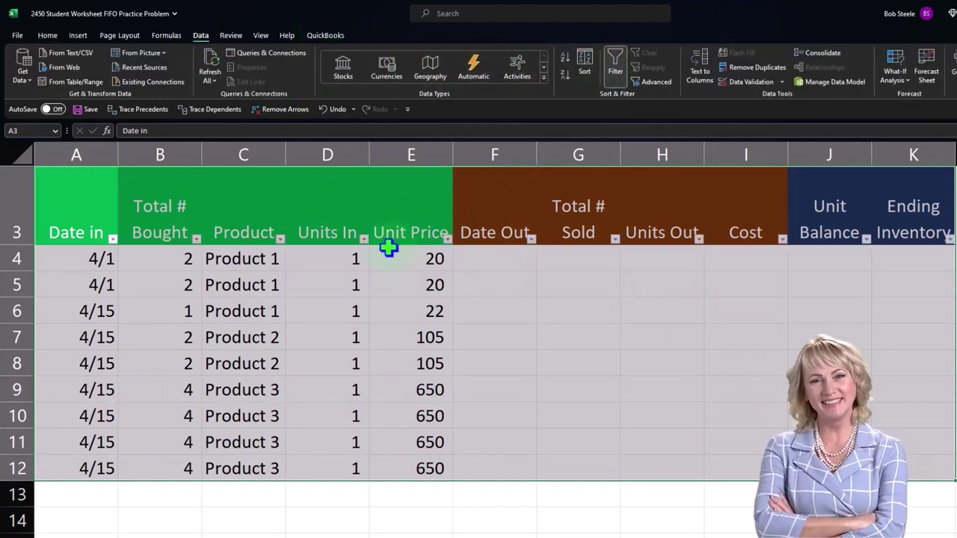
left_click(614, 65)
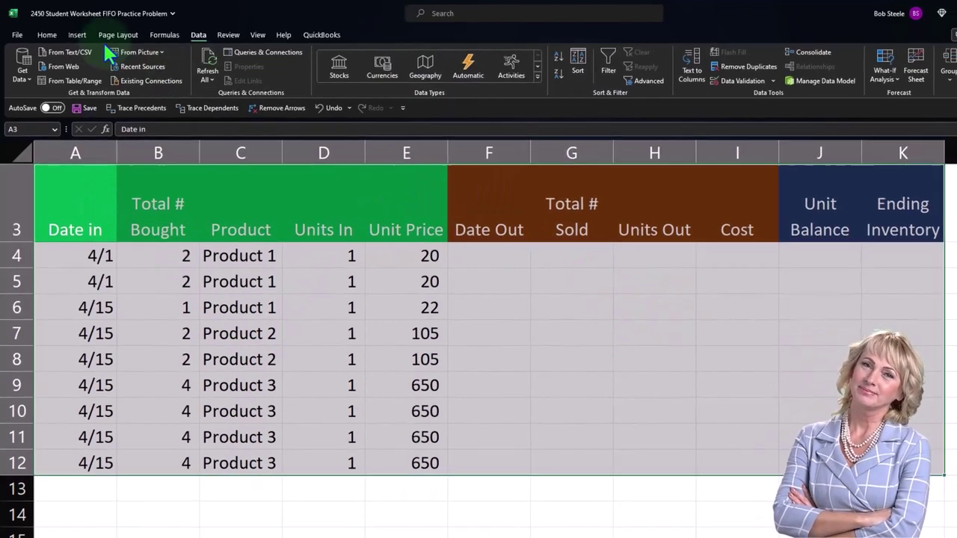
Step: Convert the range A3:K12 into a table with headers
left_click(77, 35)
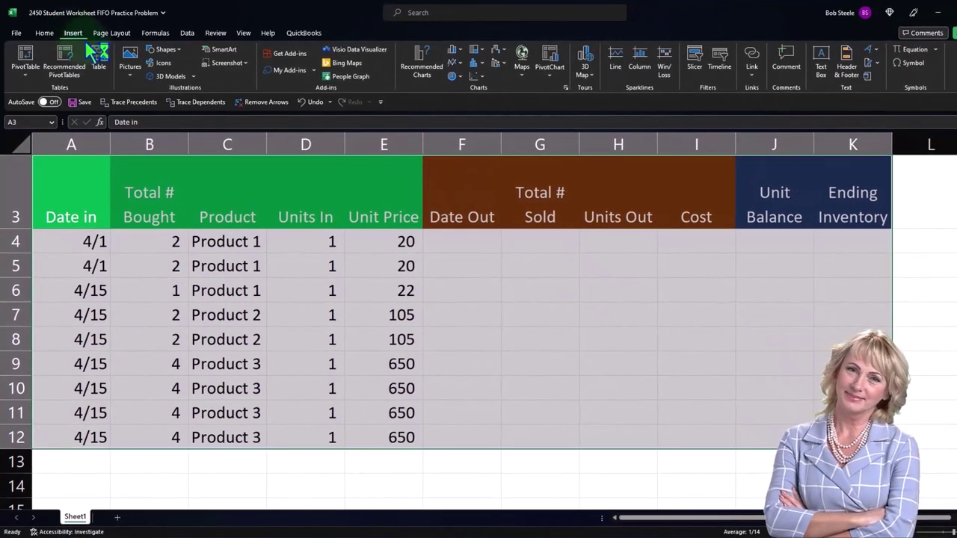
left_click(98, 59)
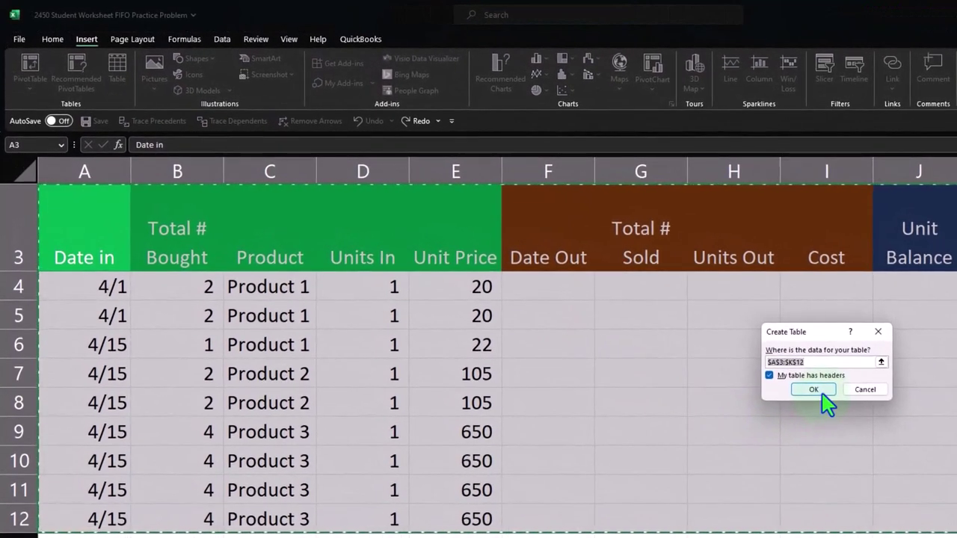
left_click(816, 390)
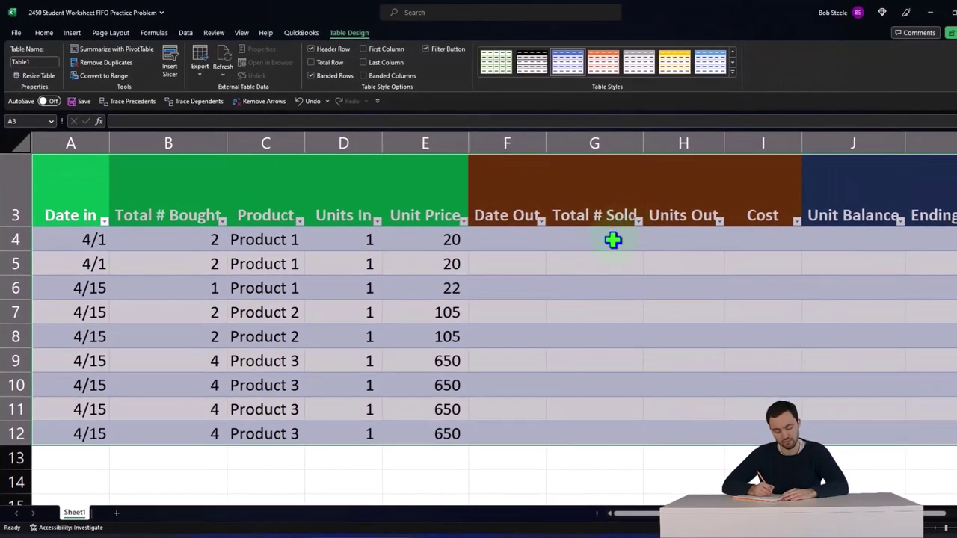
Step: Widen column C so product names fit and widen column K slightly
left_click(613, 239)
left_click(591, 214)
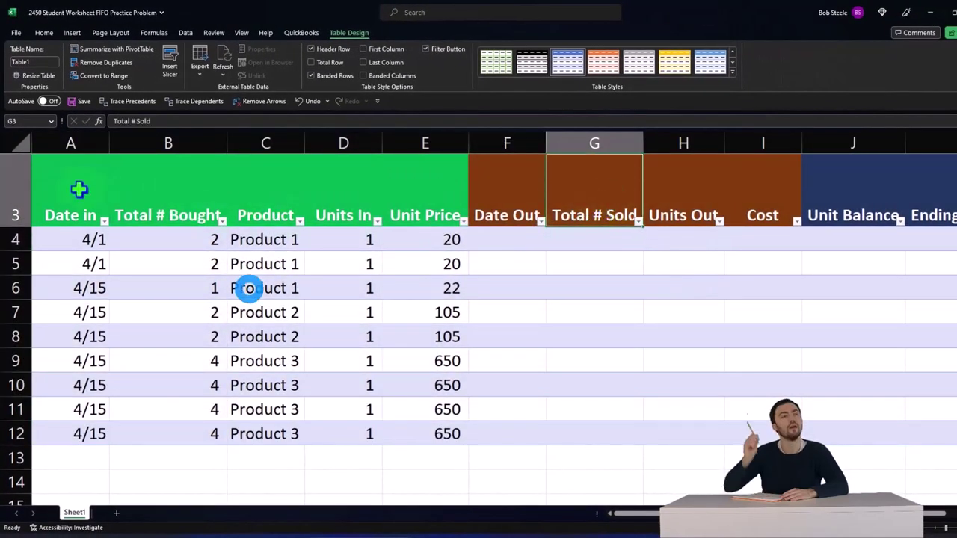
left_click_drag(79, 189, 852, 198)
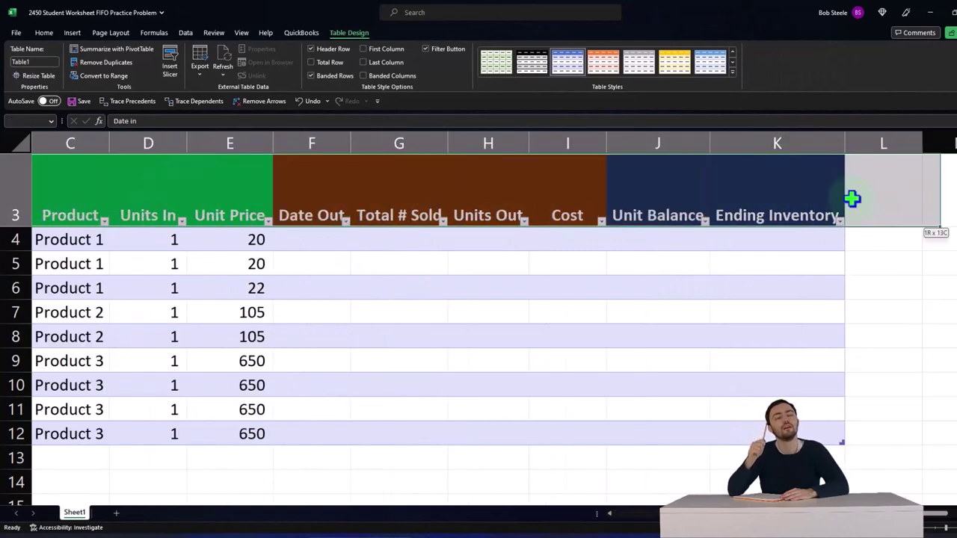
left_click_drag(775, 141, 103, 138)
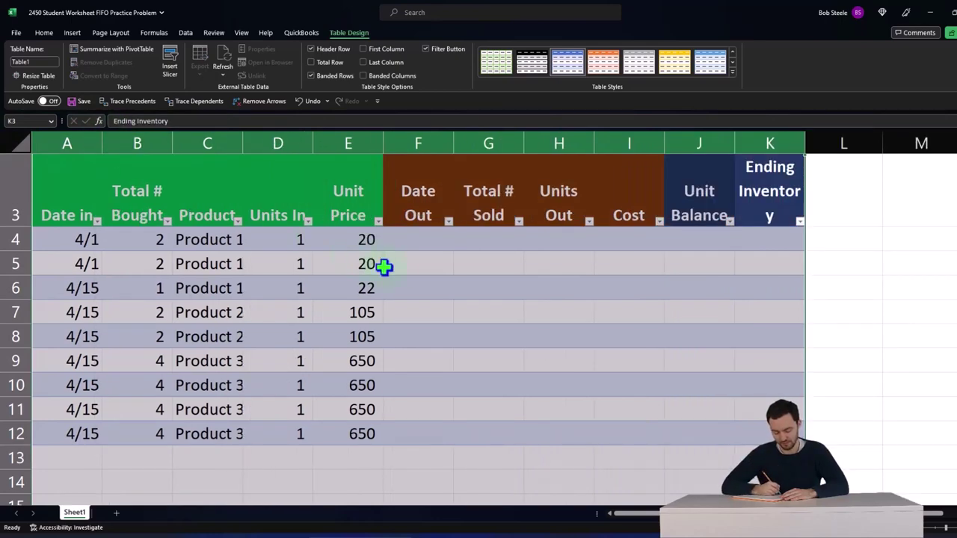
left_click(603, 282)
left_click_drag(805, 143, 810, 143)
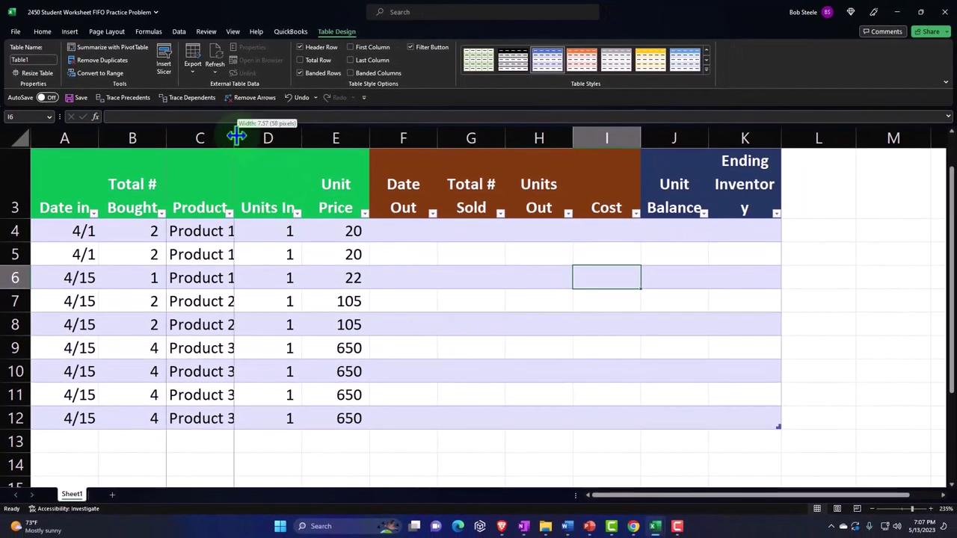
left_click_drag(236, 136, 242, 135)
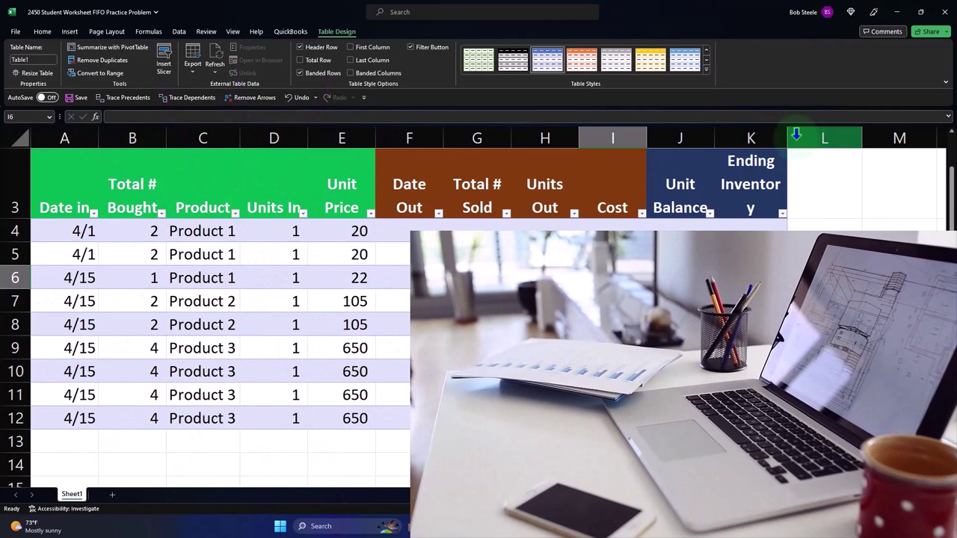
Step: Widen column K, filter the table to Product 1 only, and select D4:D6 and E4:E6
left_click_drag(787, 139, 792, 141)
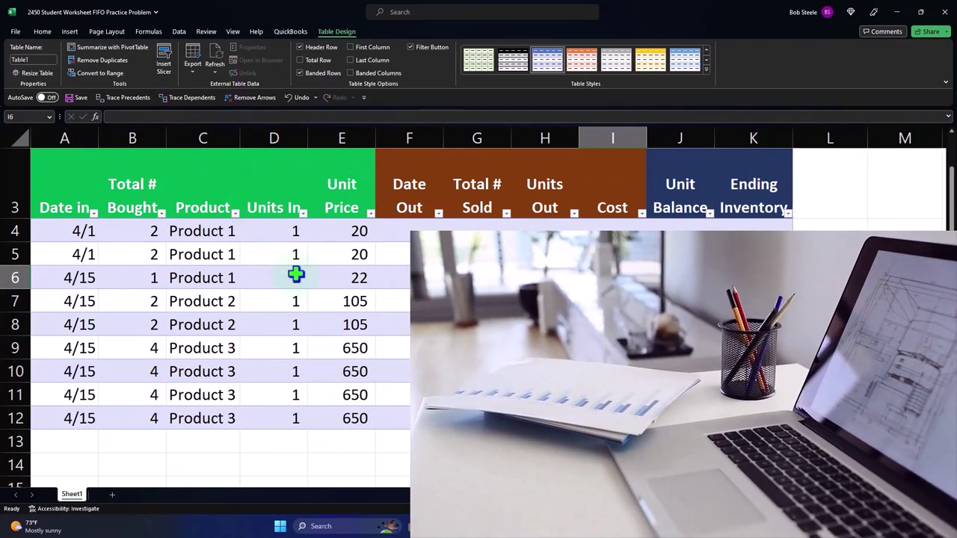
left_click(235, 214)
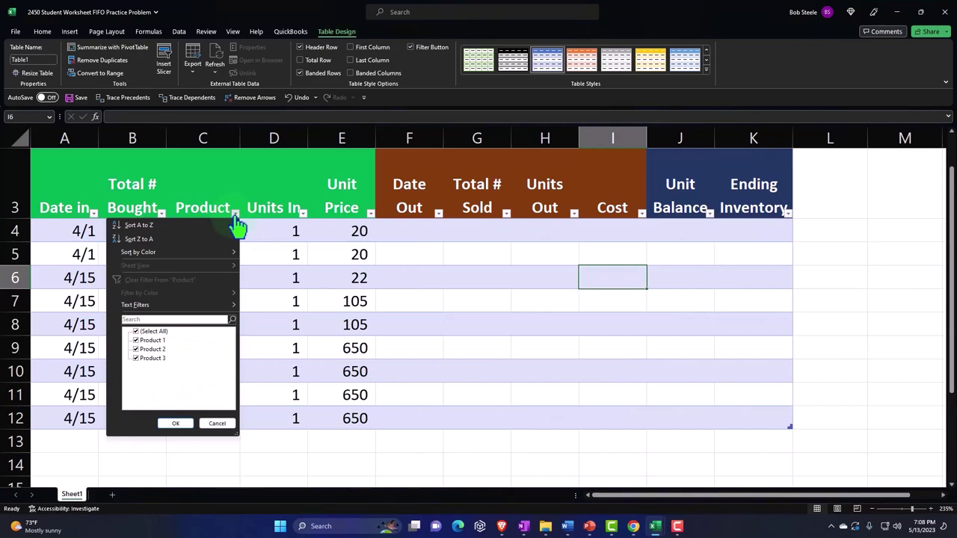
left_click(136, 332)
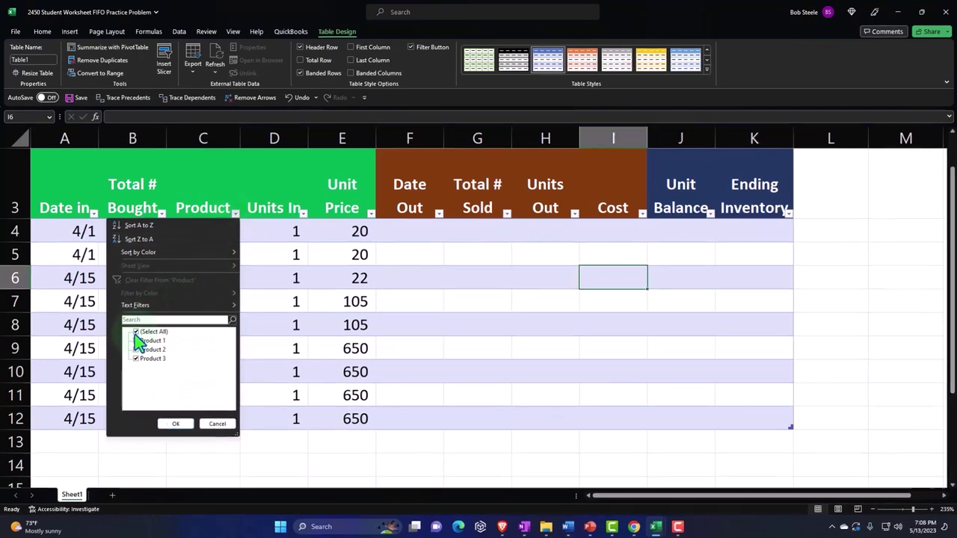
left_click(136, 340)
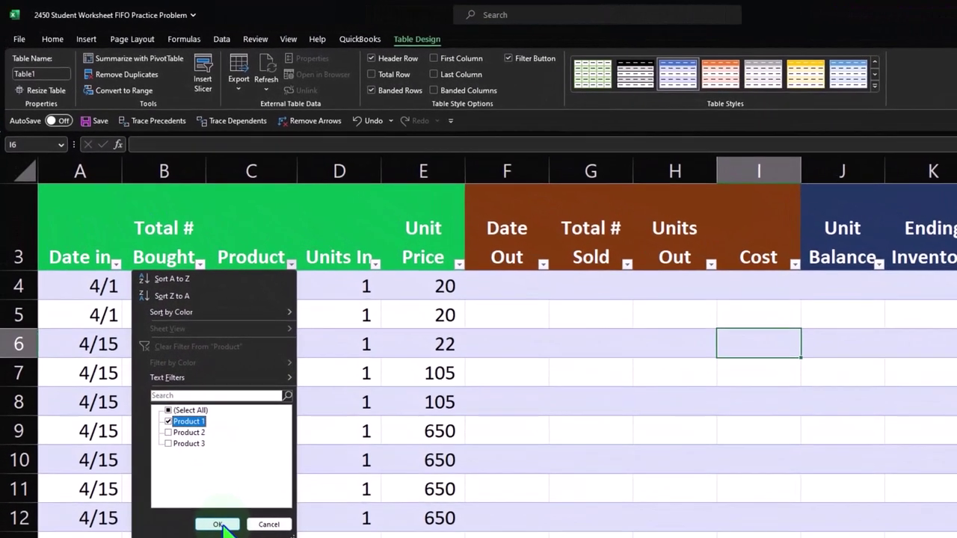
left_click(211, 508)
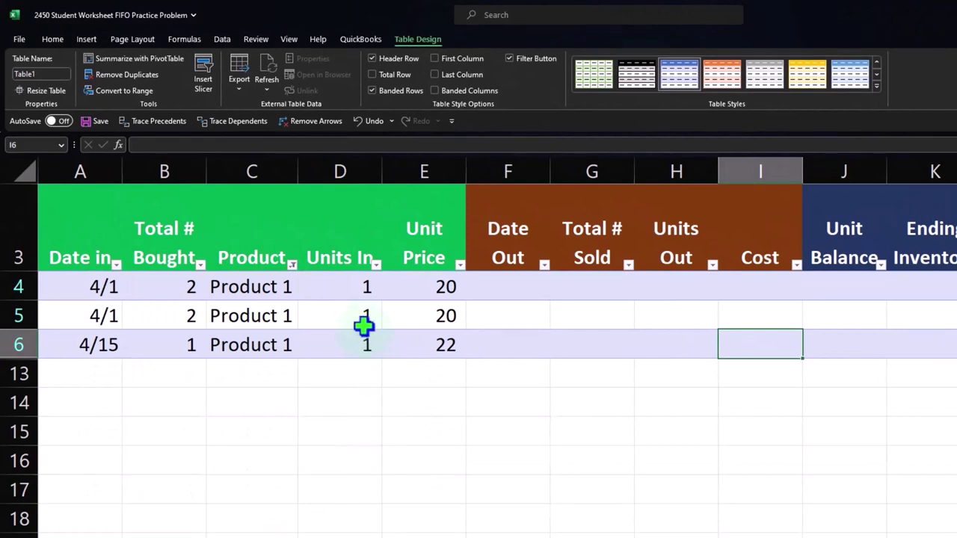
left_click_drag(344, 287, 345, 341)
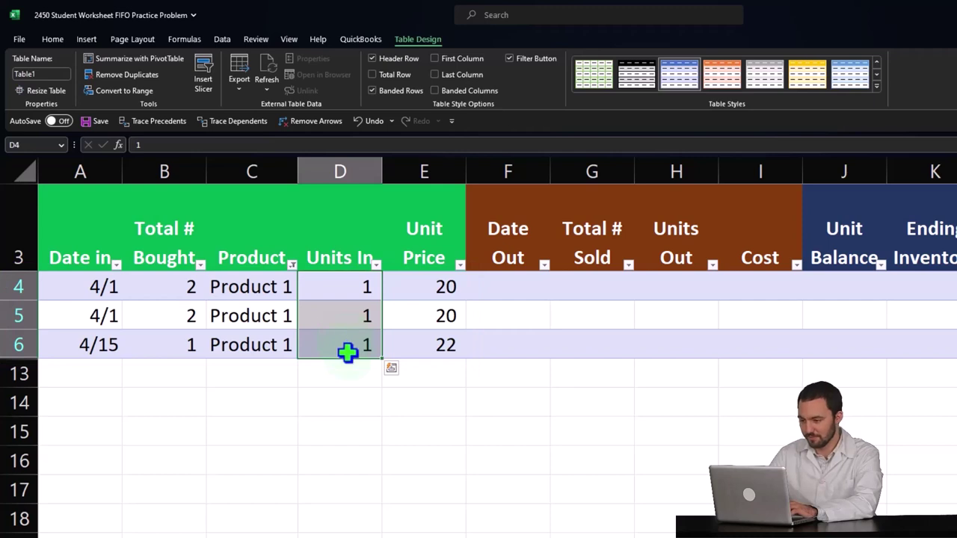
left_click_drag(438, 296, 438, 335)
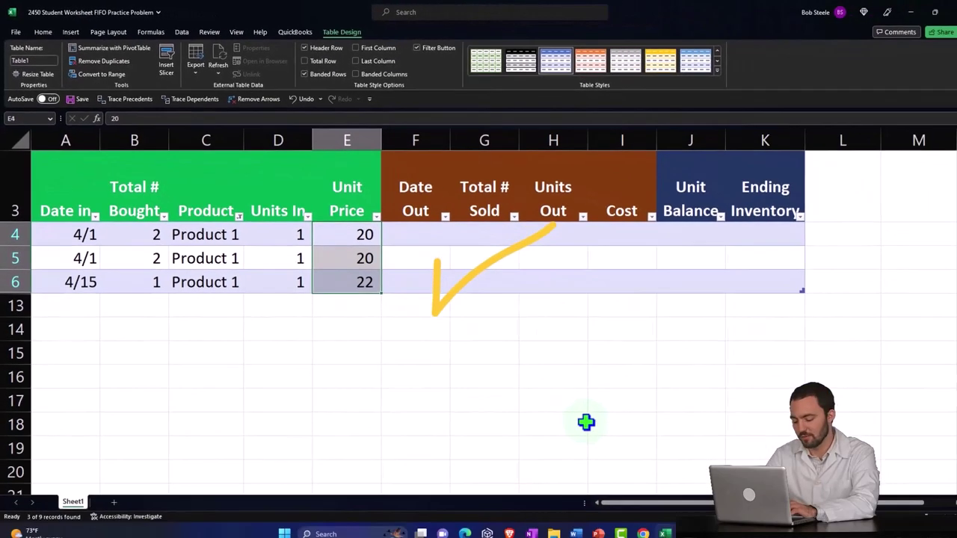
Step: Bring the Chrome window forward and switch to the 'Test Store - Products - Shopify' tab
mouse_move(634, 528)
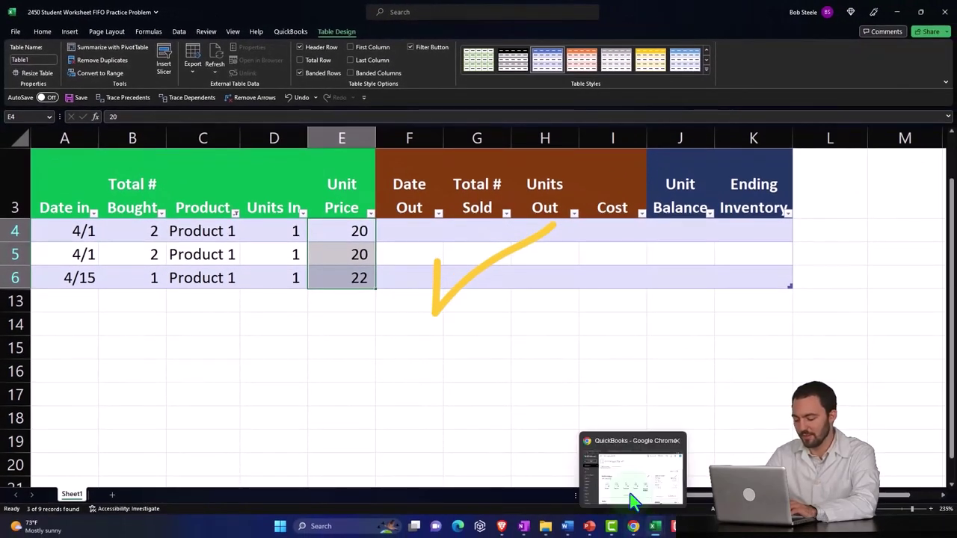
left_click(629, 480)
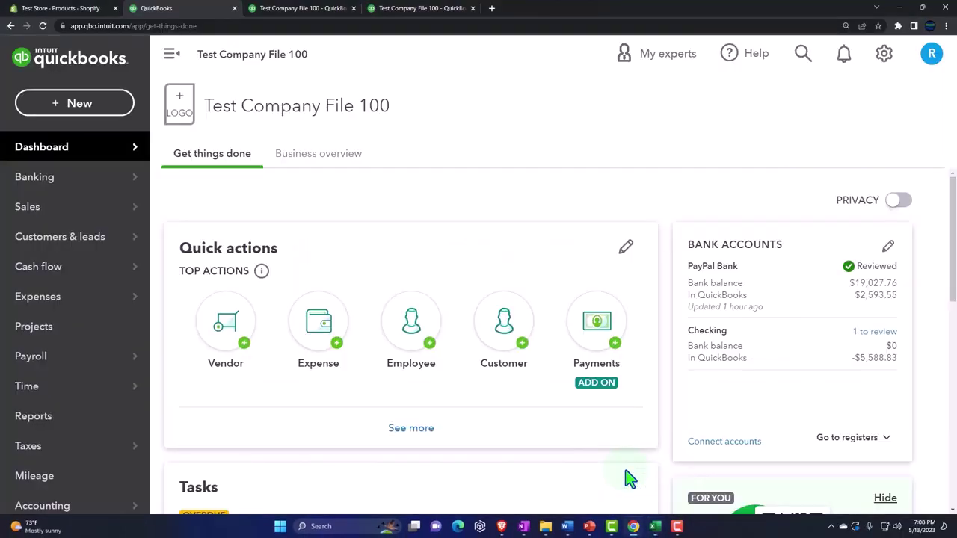
left_click(60, 8)
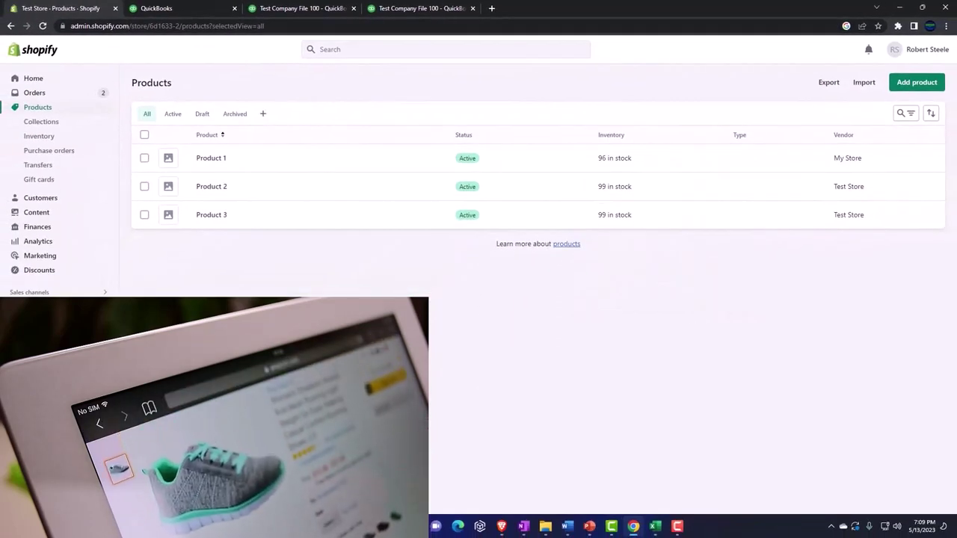
Step: Bring back the 2450 Student Worksheet FIFO window and select the Date Out cell F4
mouse_move(655, 526)
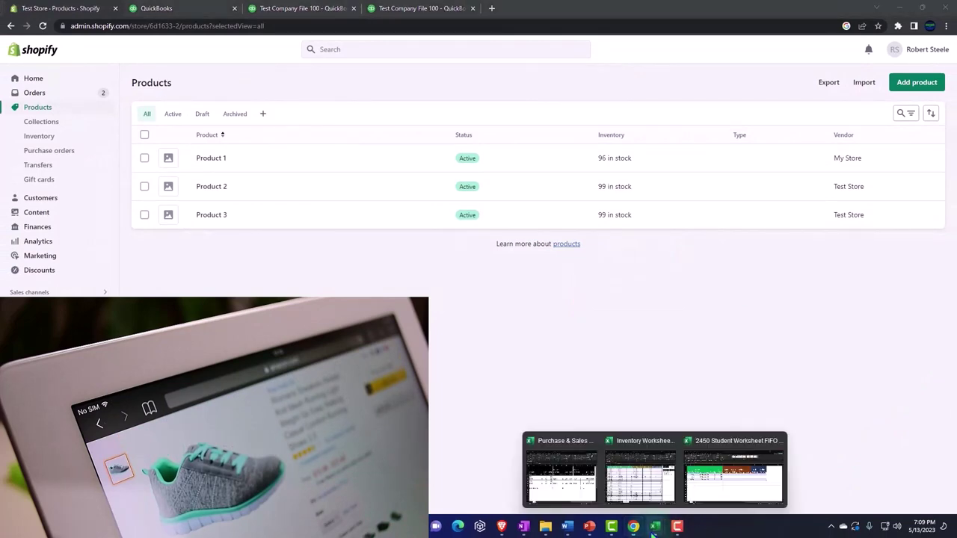
left_click(647, 495)
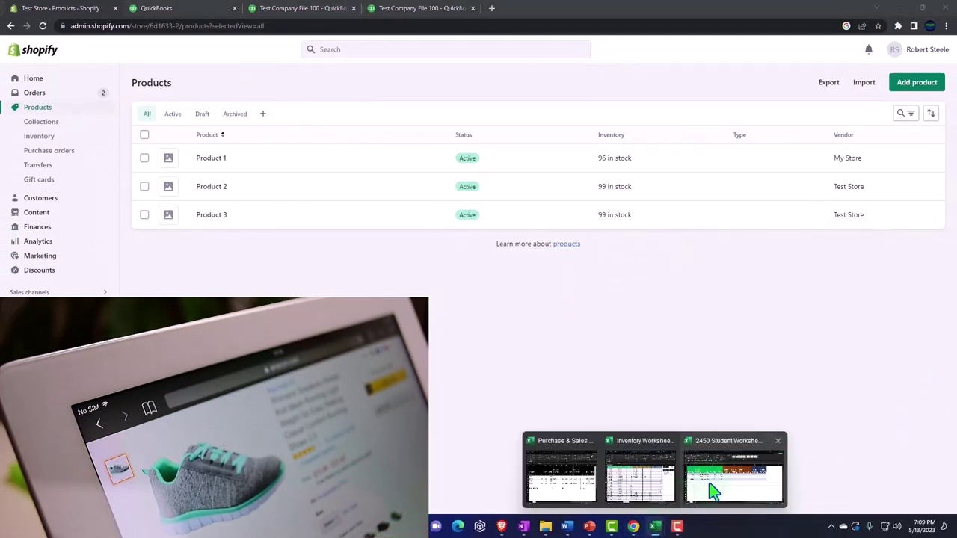
left_click(712, 485)
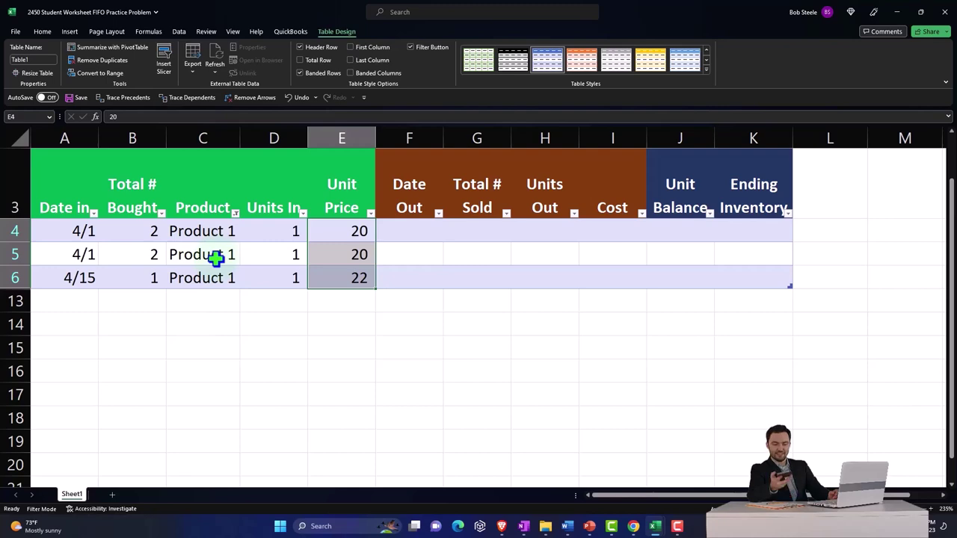
left_click(412, 231)
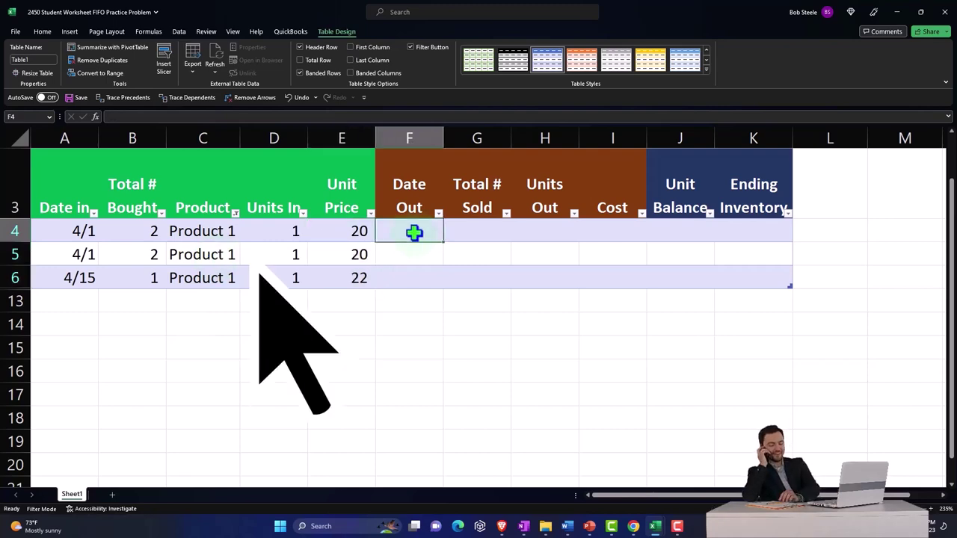